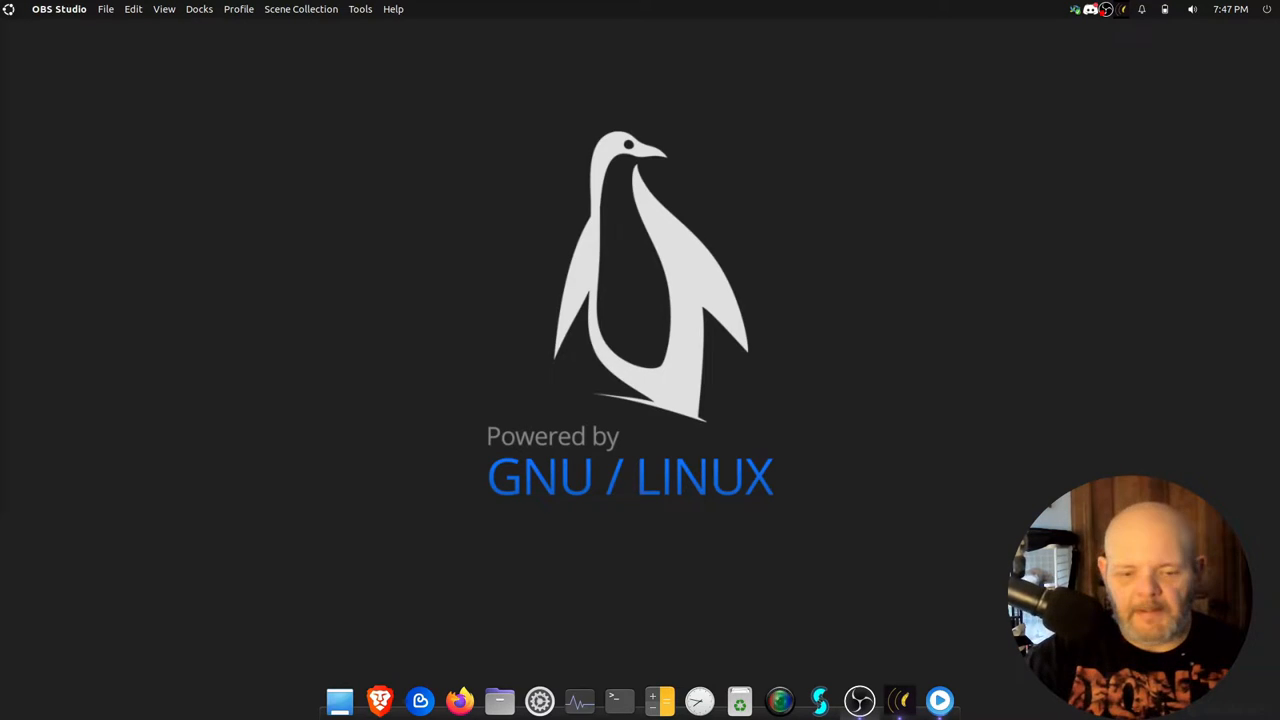
# Step: Launch the Ecency desktop app from the dock and move its window toward the screen centre
pyautogui.click(428, 706)
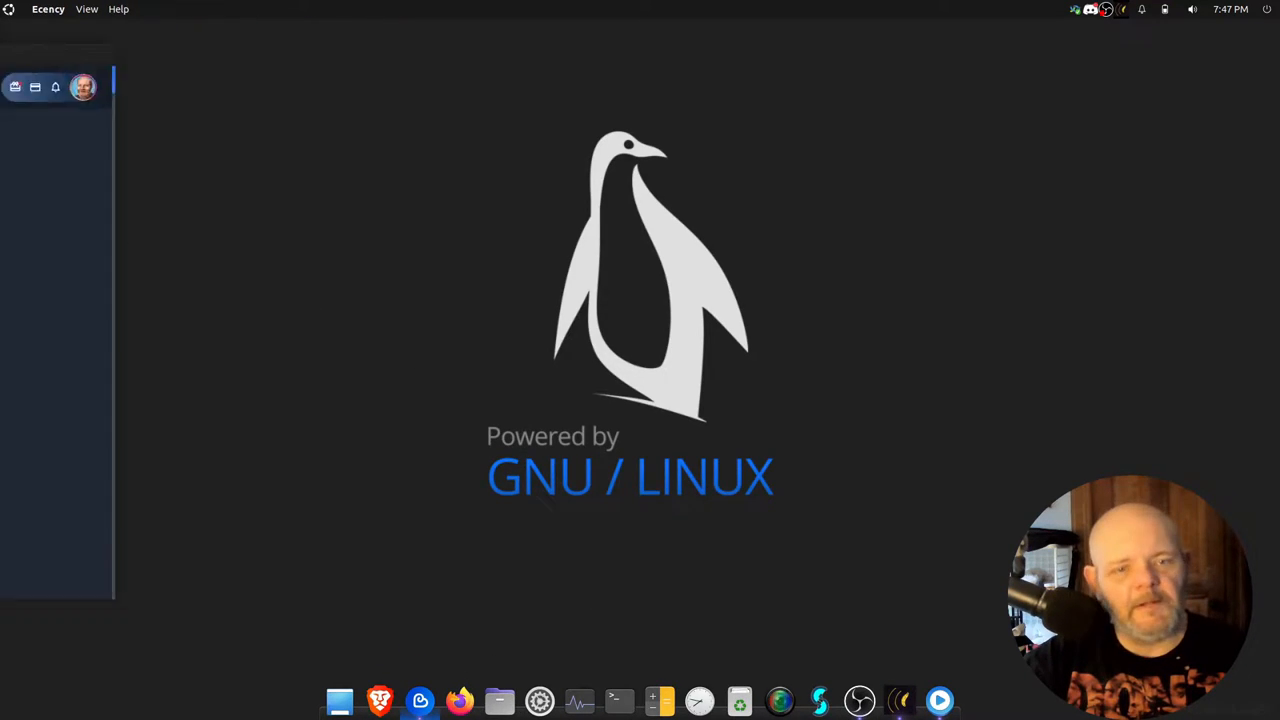
pyautogui.moveTo(694, 109)
pyautogui.mouseDown()
pyautogui.moveTo(888, 70)
pyautogui.moveTo(838, 56)
pyautogui.mouseUp()
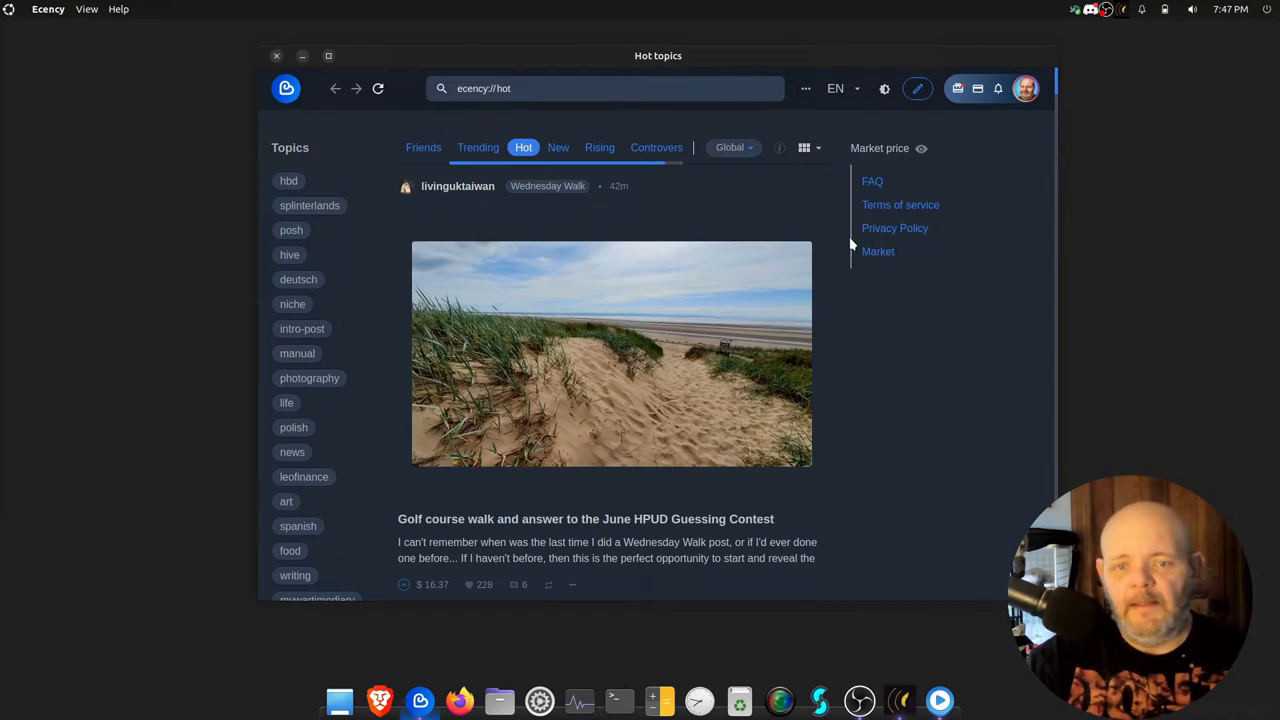
# Step: Browse the Friends, Trending, Hot, New, Rising and Controversial feed sorts, ending on this week's controversial posts
pyautogui.click(426, 156)
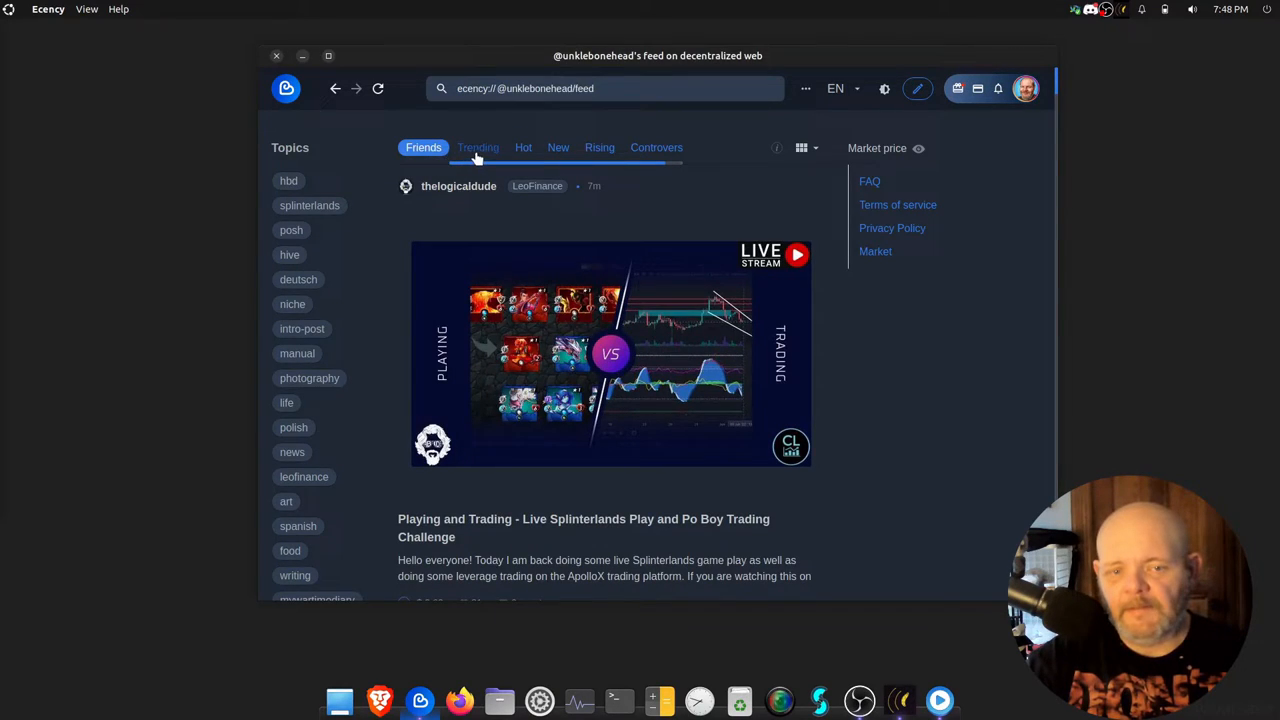
pyautogui.click(477, 152)
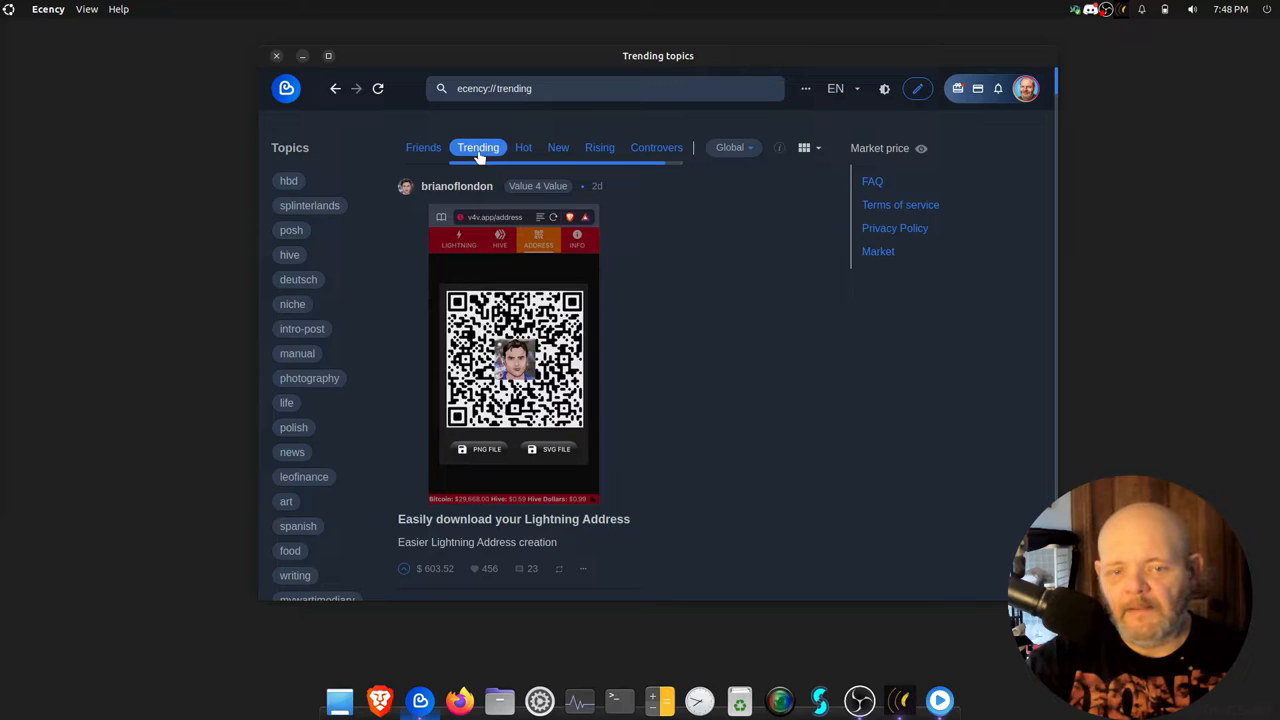
pyautogui.click(528, 152)
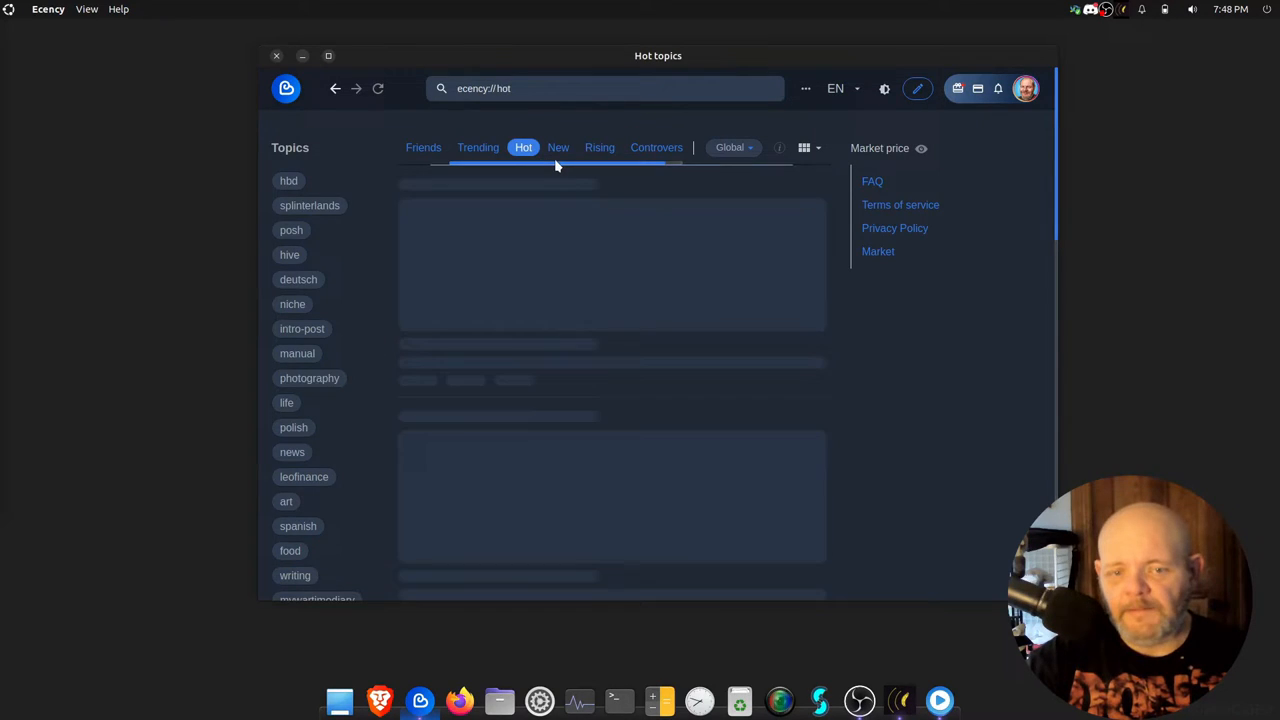
pyautogui.click(559, 152)
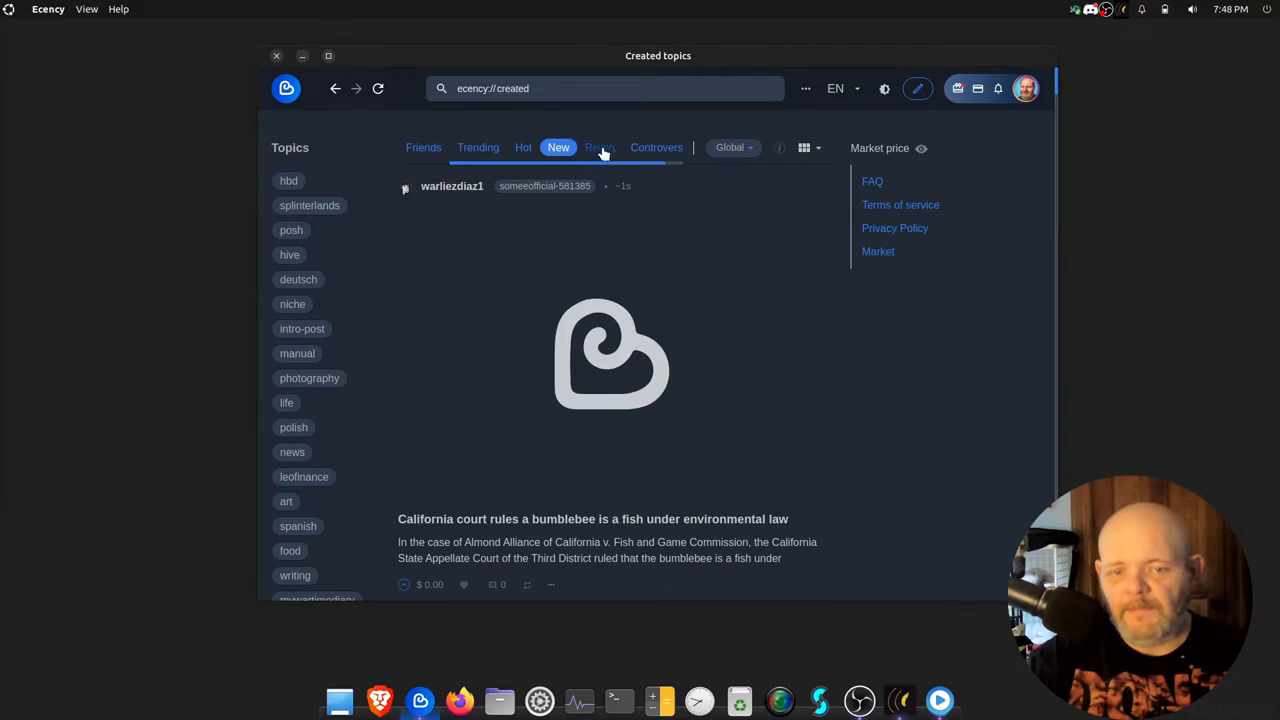
pyautogui.click(603, 153)
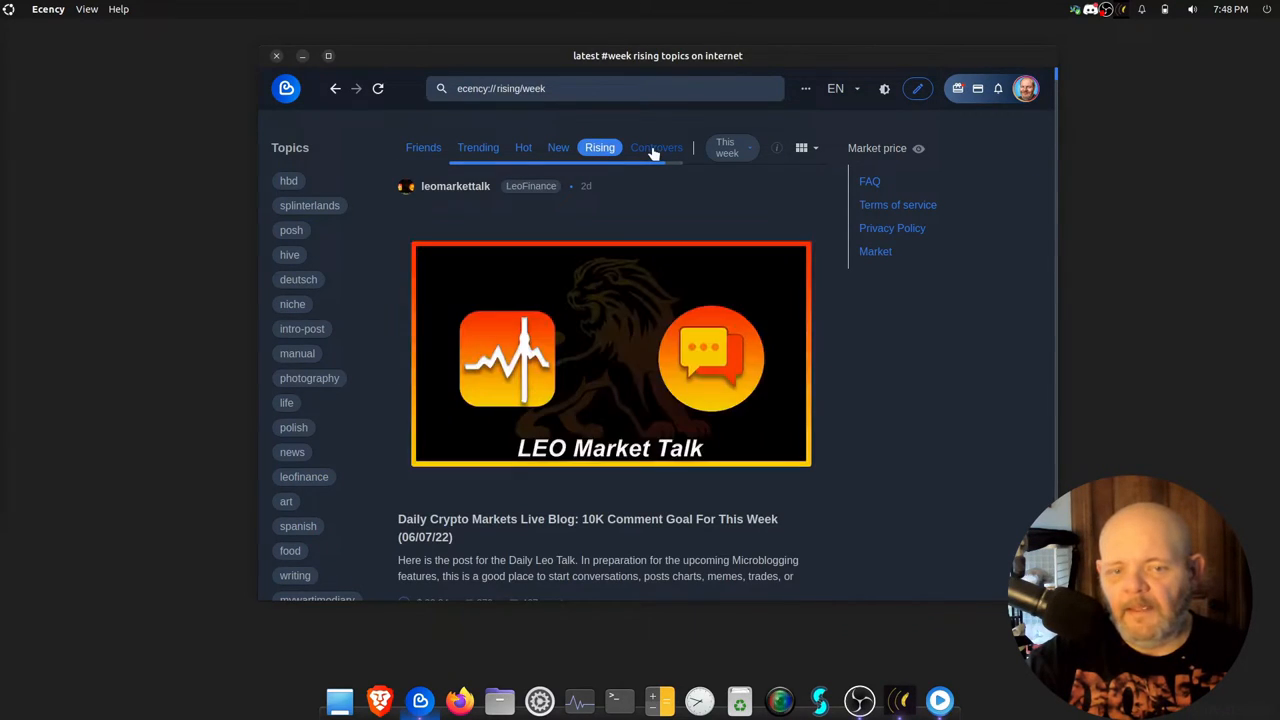
pyautogui.click(654, 152)
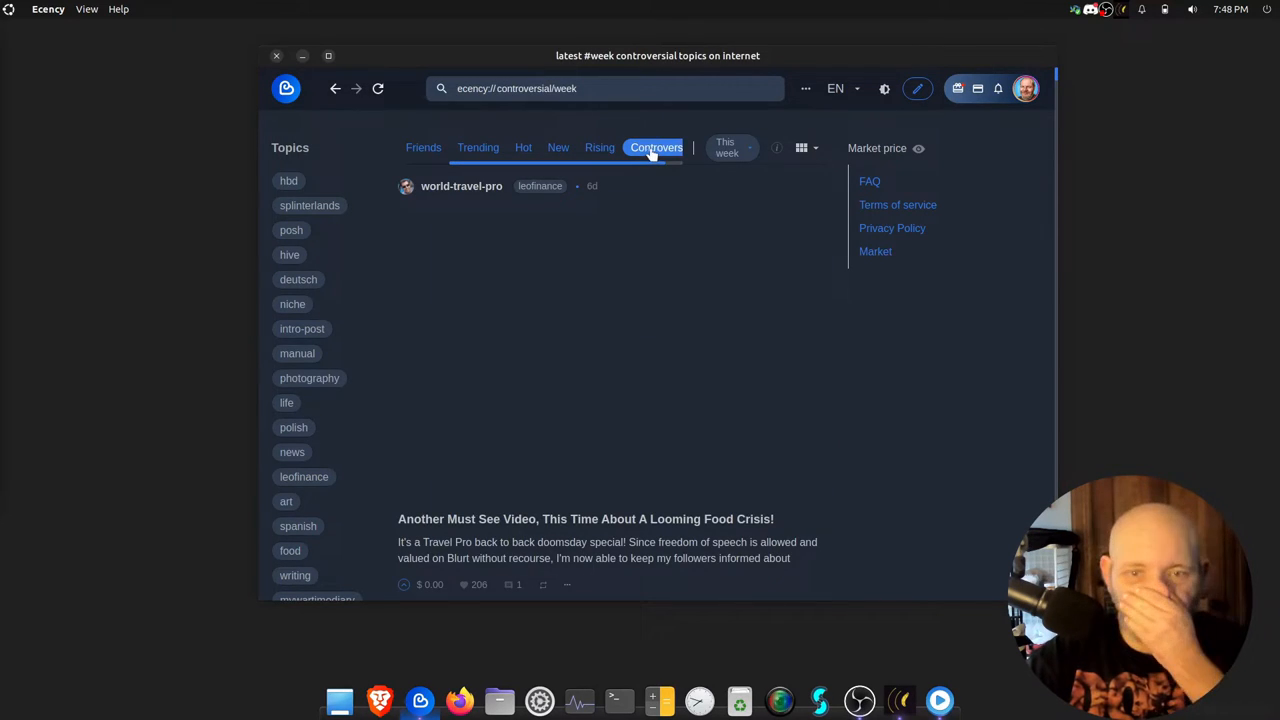
# Step: Review the time range options and switch the feed to the Classic list layout
pyautogui.click(740, 150)
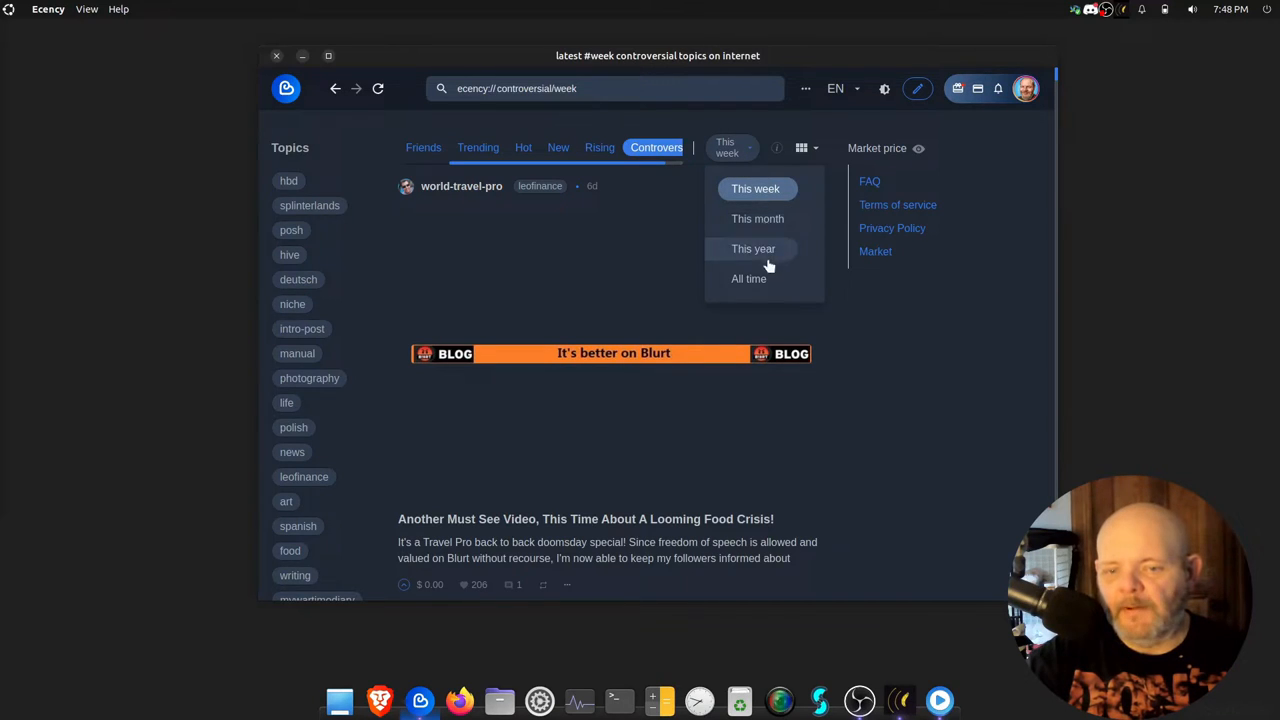
pyautogui.click(805, 148)
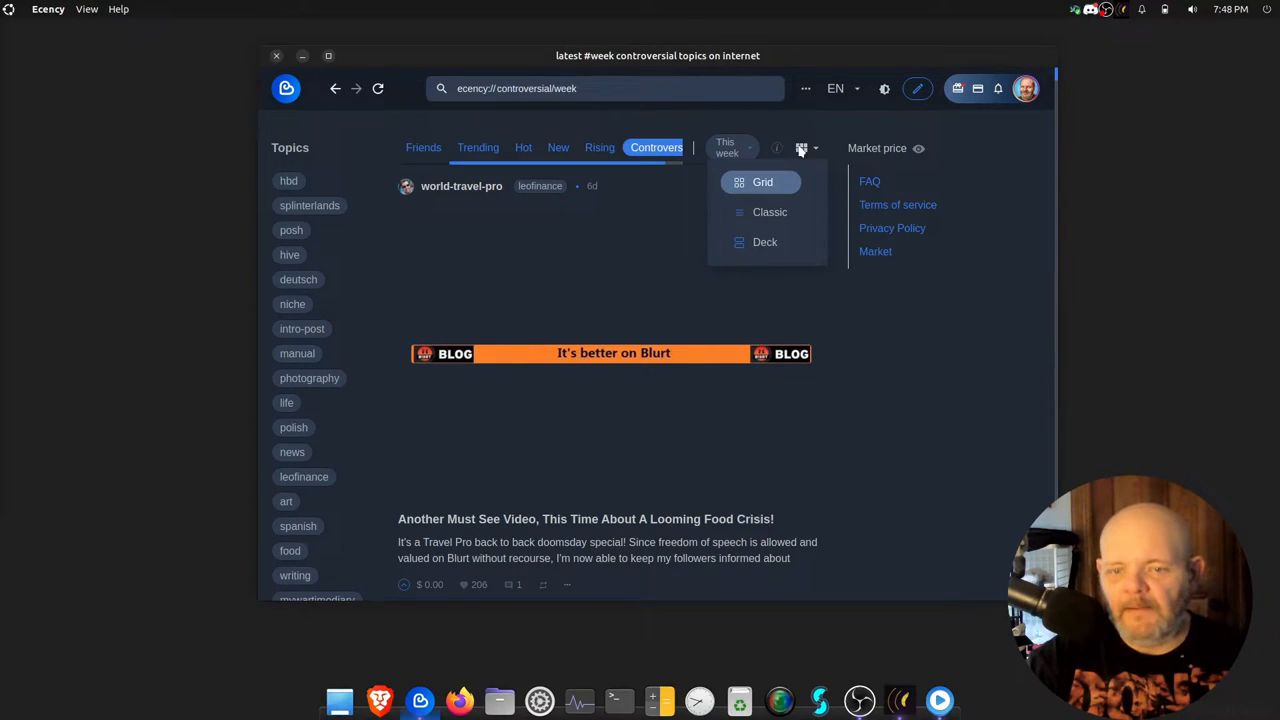
pyautogui.click(773, 217)
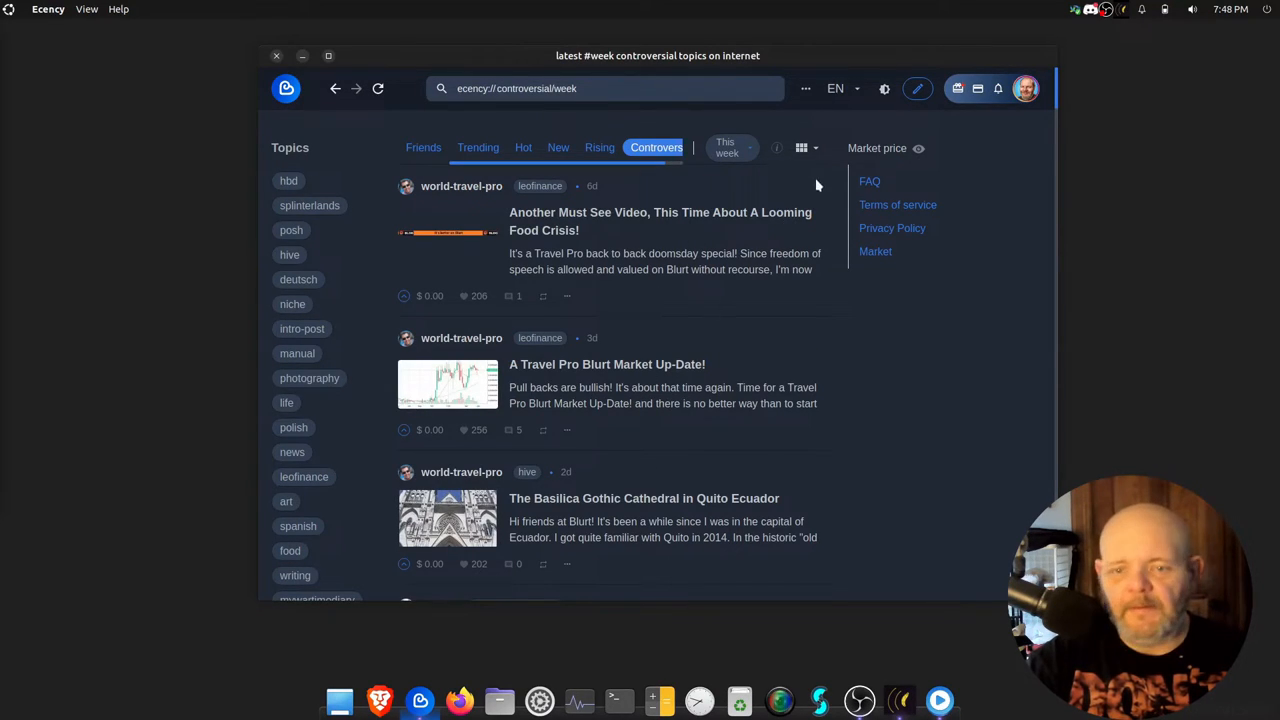
pyautogui.click(805, 150)
# Step: Switch the page from the classic feed to the empty Deck layout
pyautogui.click(765, 243)
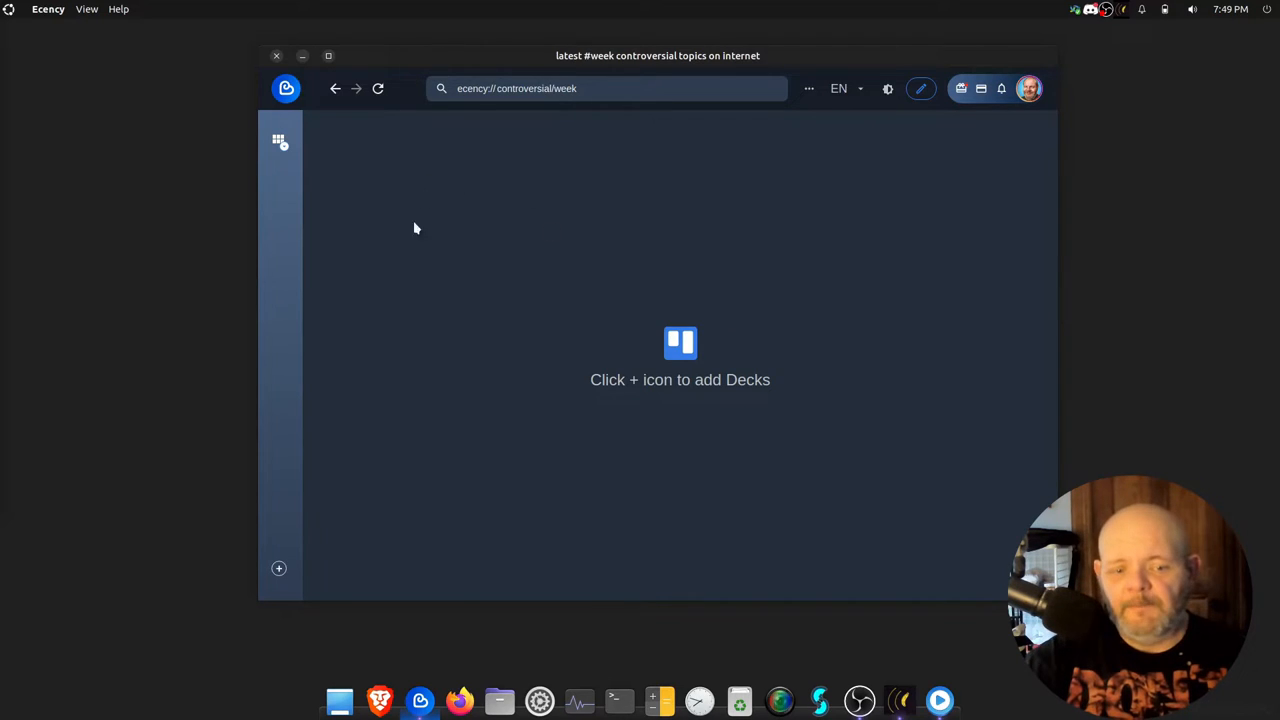
# Step: Add a User deck column for the logged-in account with content type Posts
pyautogui.click(279, 570)
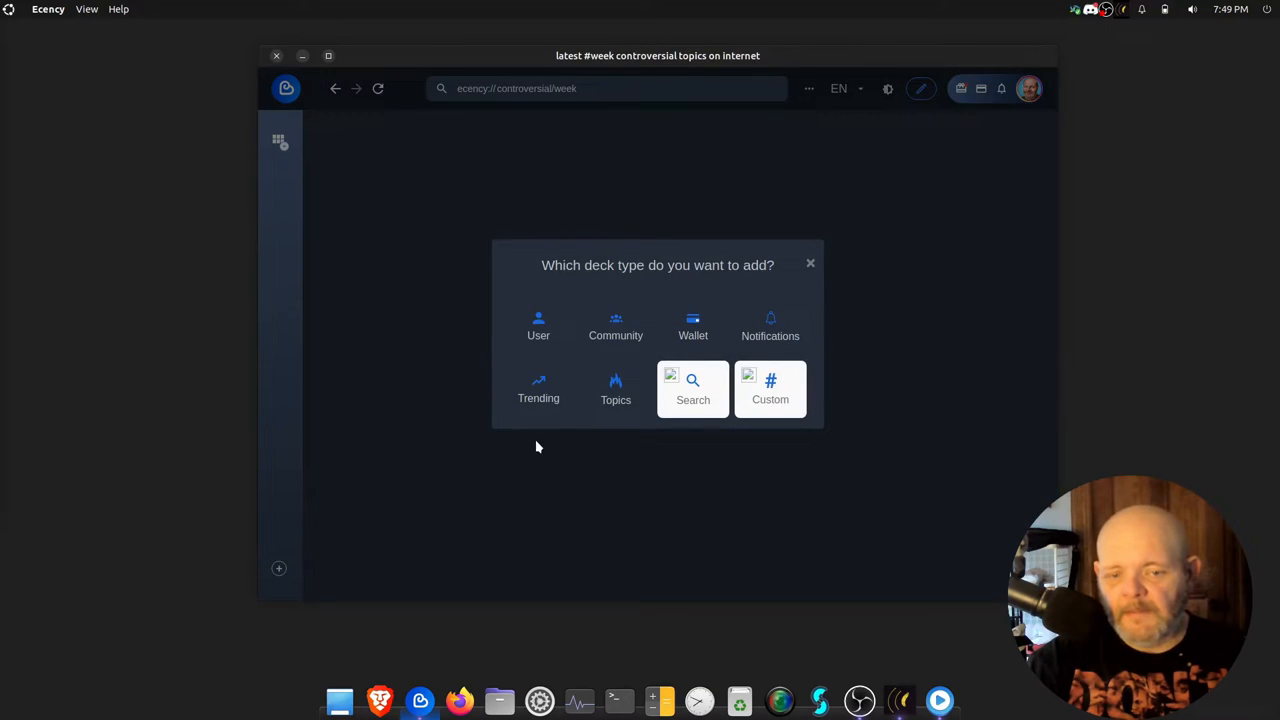
pyautogui.click(540, 325)
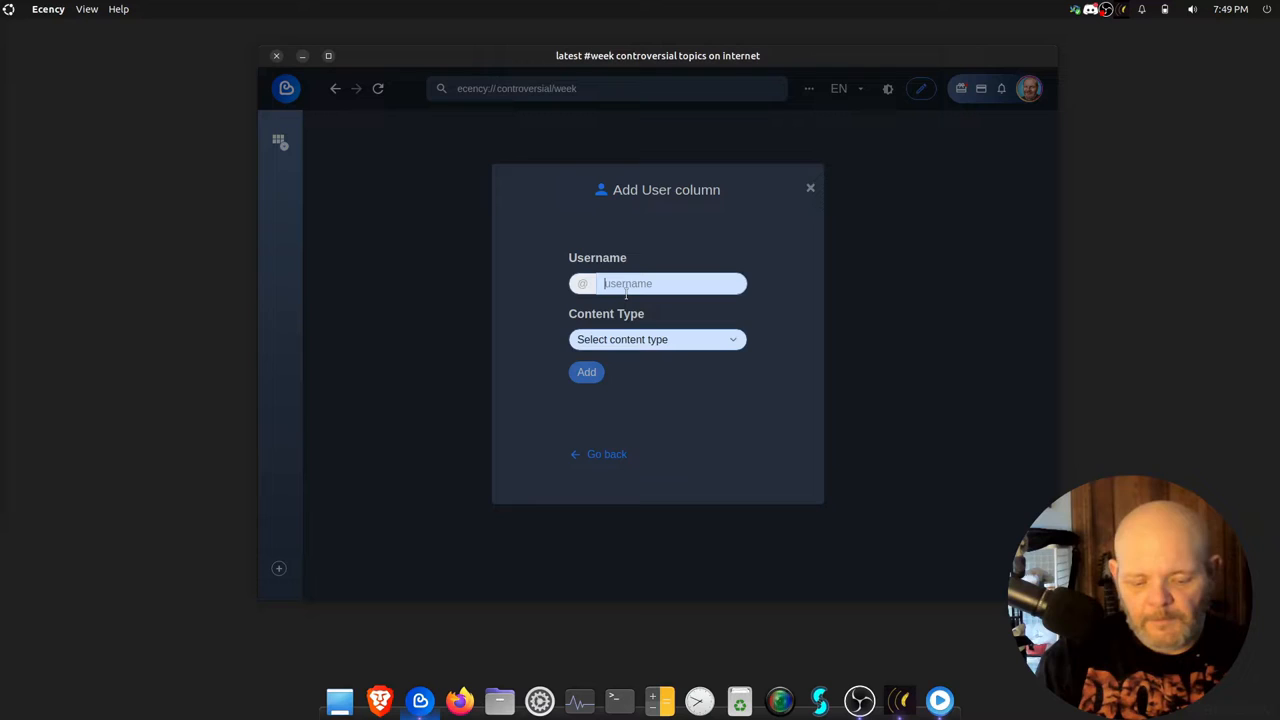
pyautogui.write('unklebonehad')
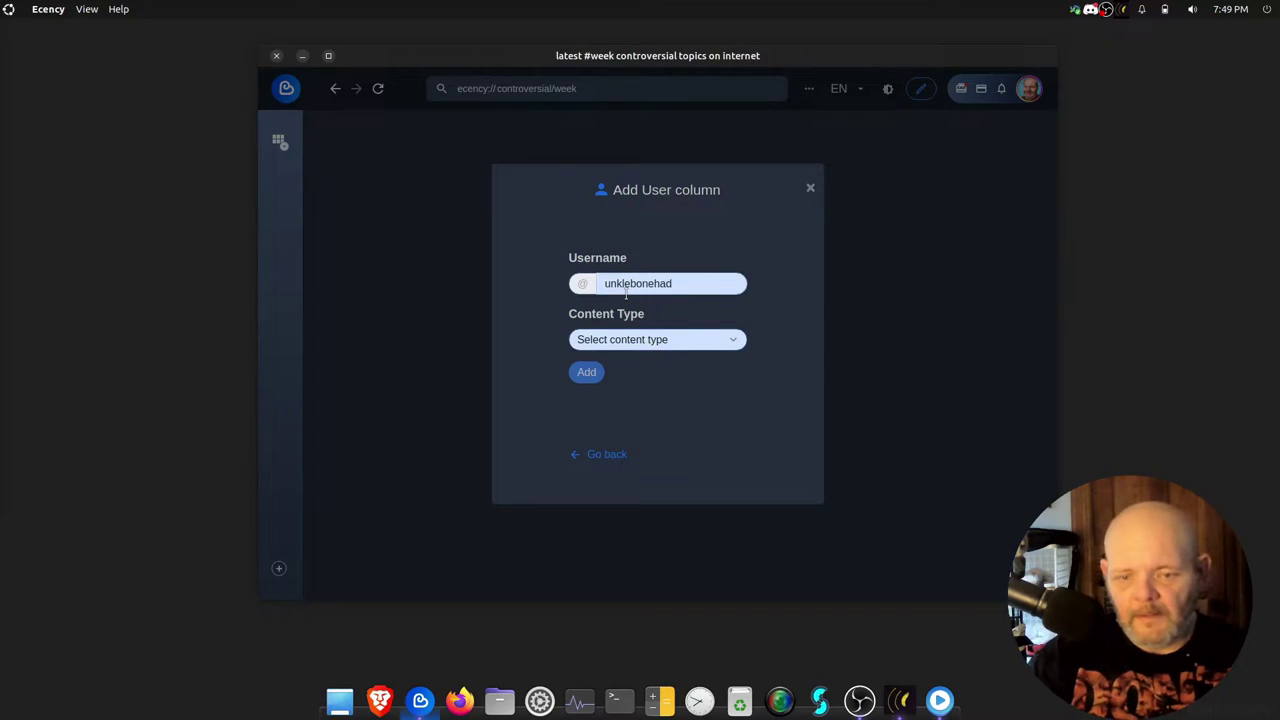
pyautogui.press('BackSpace')
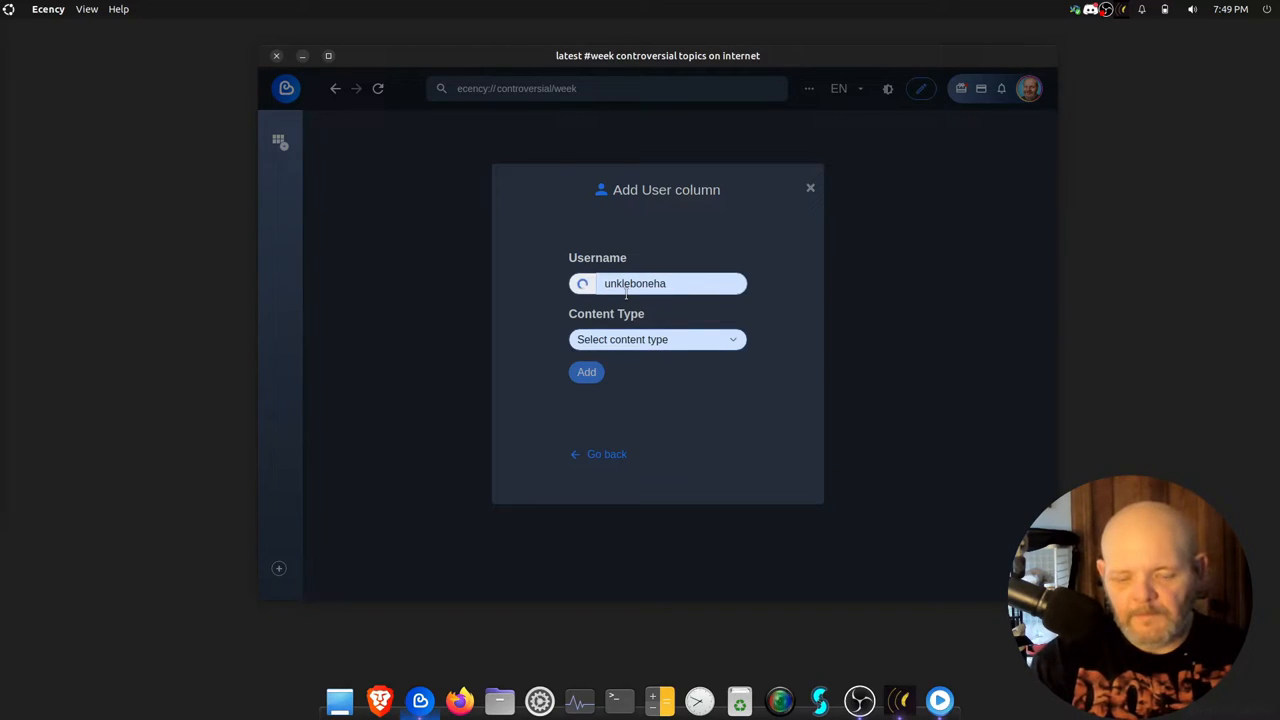
pyautogui.write('ead')
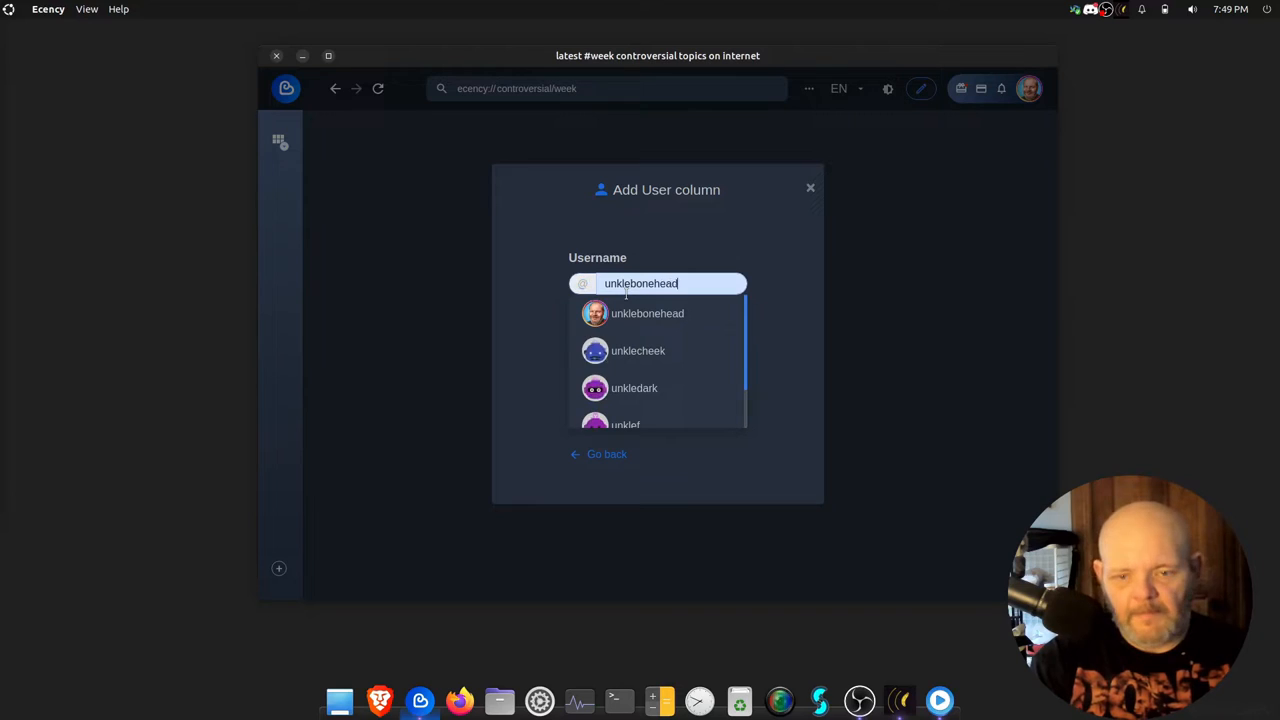
pyautogui.click(627, 316)
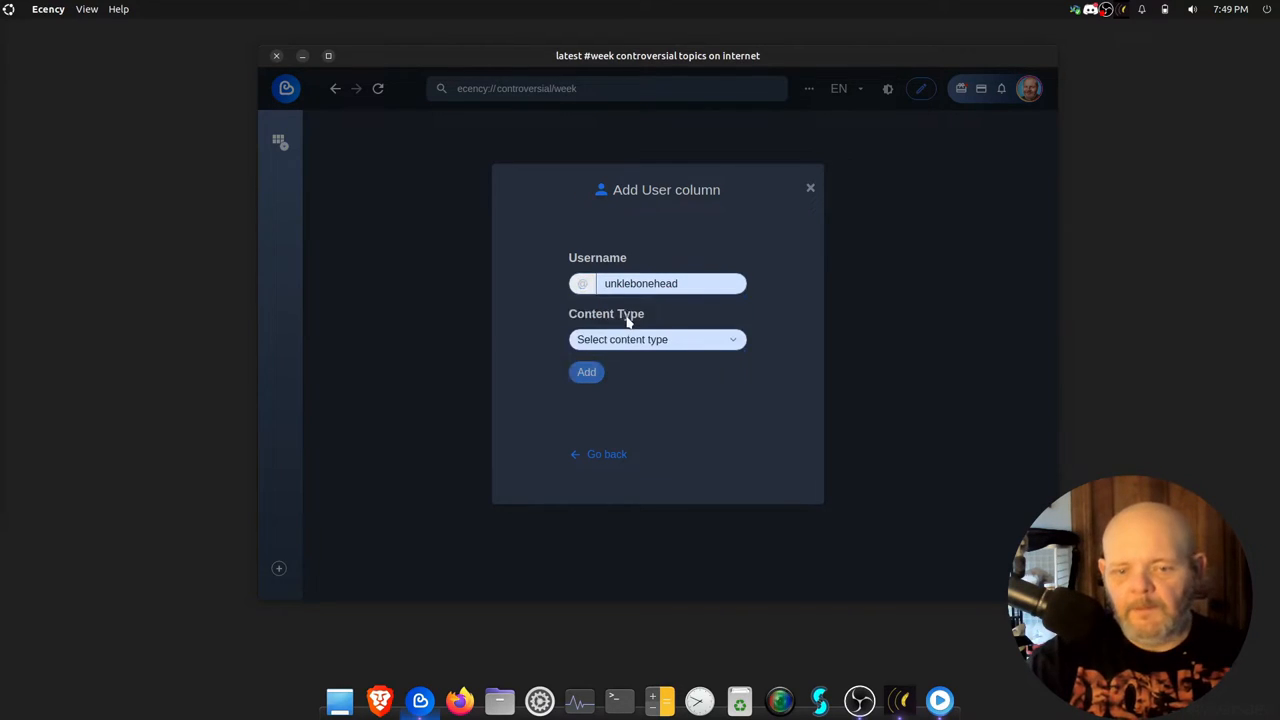
pyautogui.click(721, 342)
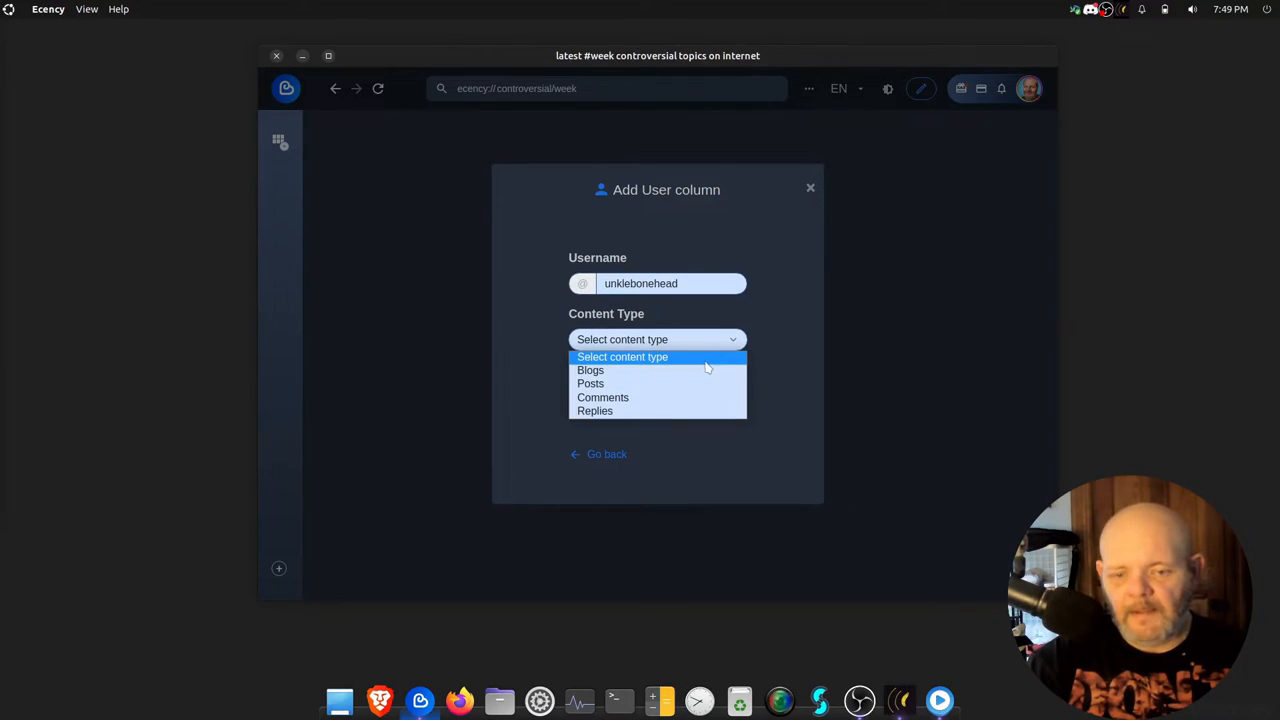
pyautogui.click(700, 392)
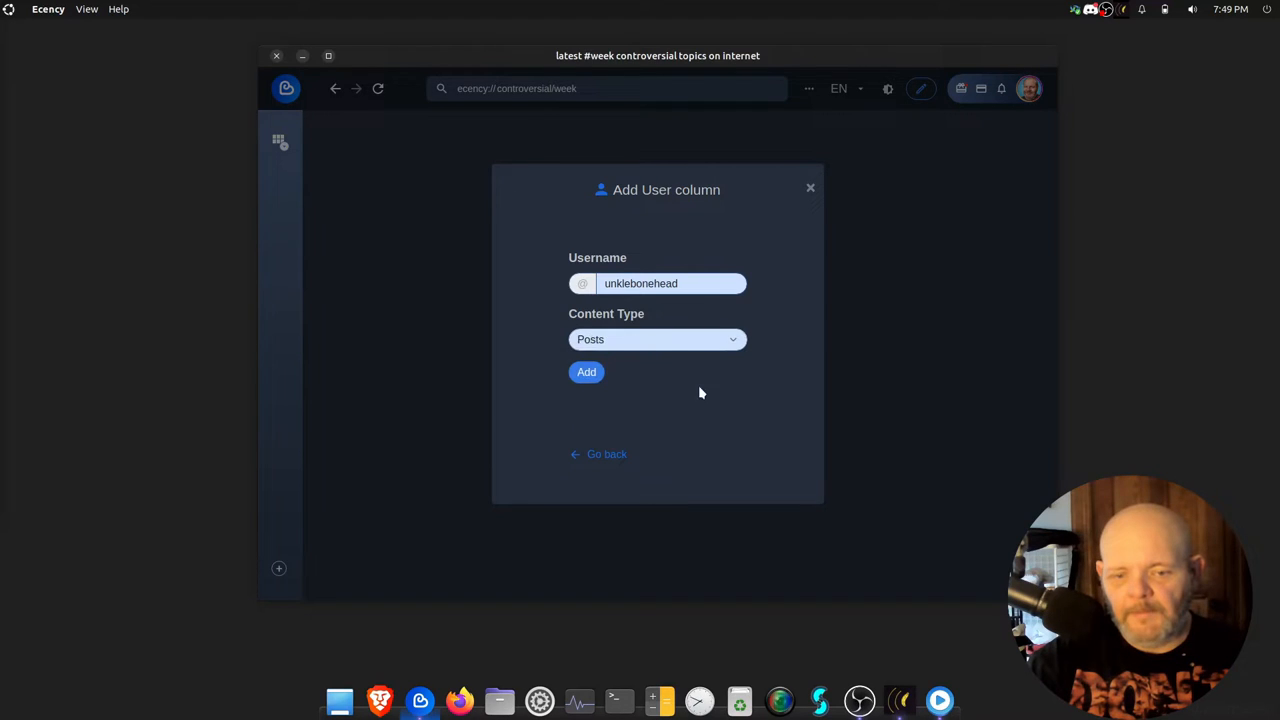
pyautogui.click(580, 374)
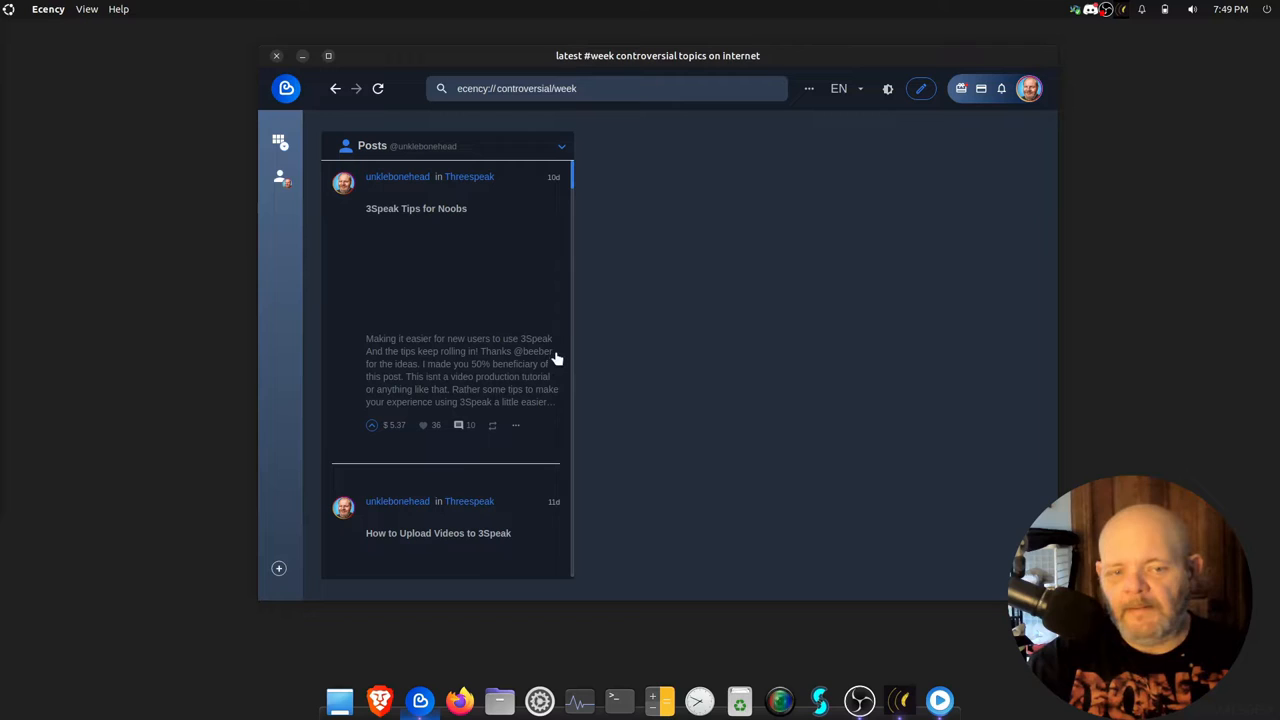
pyautogui.scroll(-3, 555, 350)
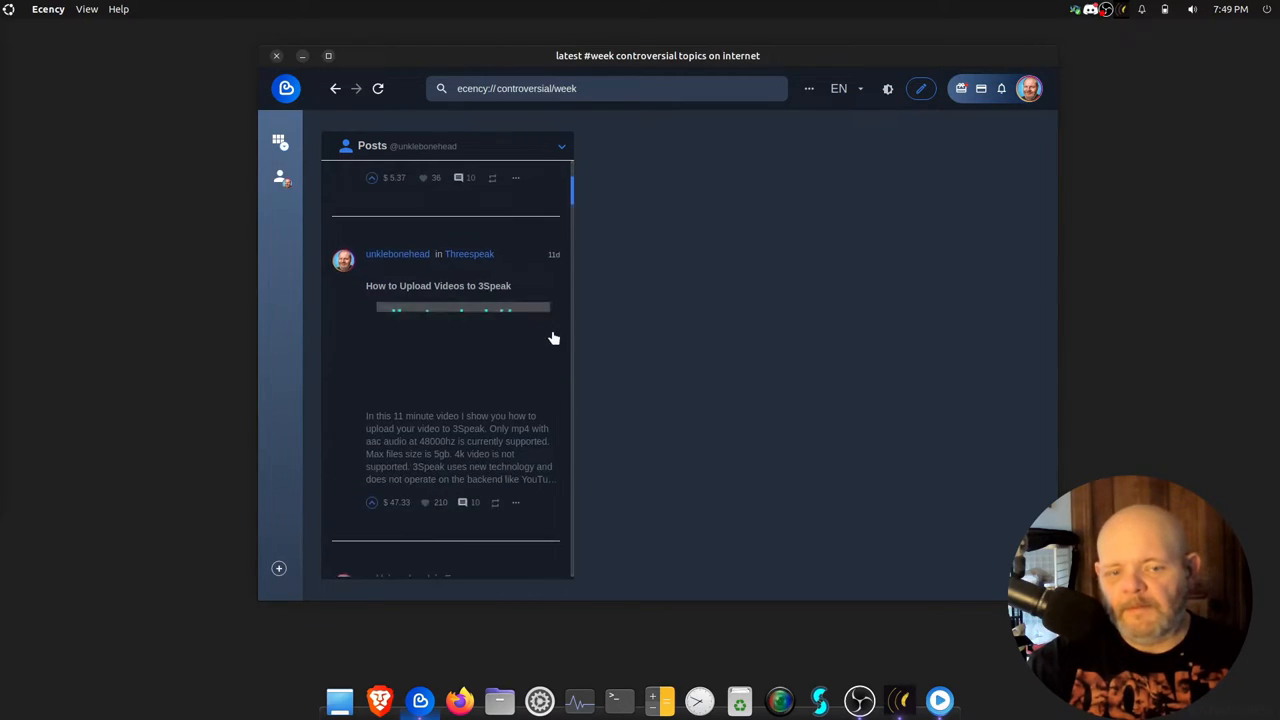
pyautogui.scroll(-2, 554, 338)
pyautogui.scroll(-1, 552, 334)
pyautogui.scroll(-1, 550, 330)
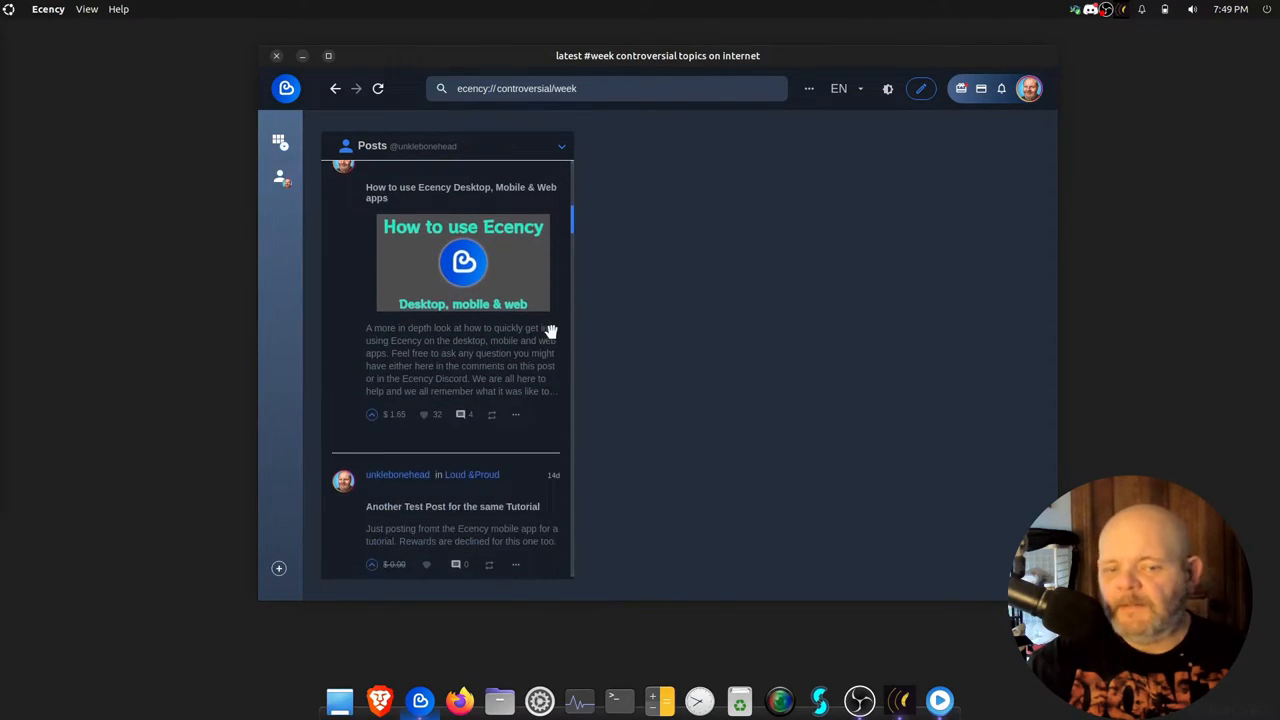
pyautogui.scroll(-1, 549, 335)
pyautogui.scroll(-1, 548, 339)
pyautogui.scroll(-1, 548, 340)
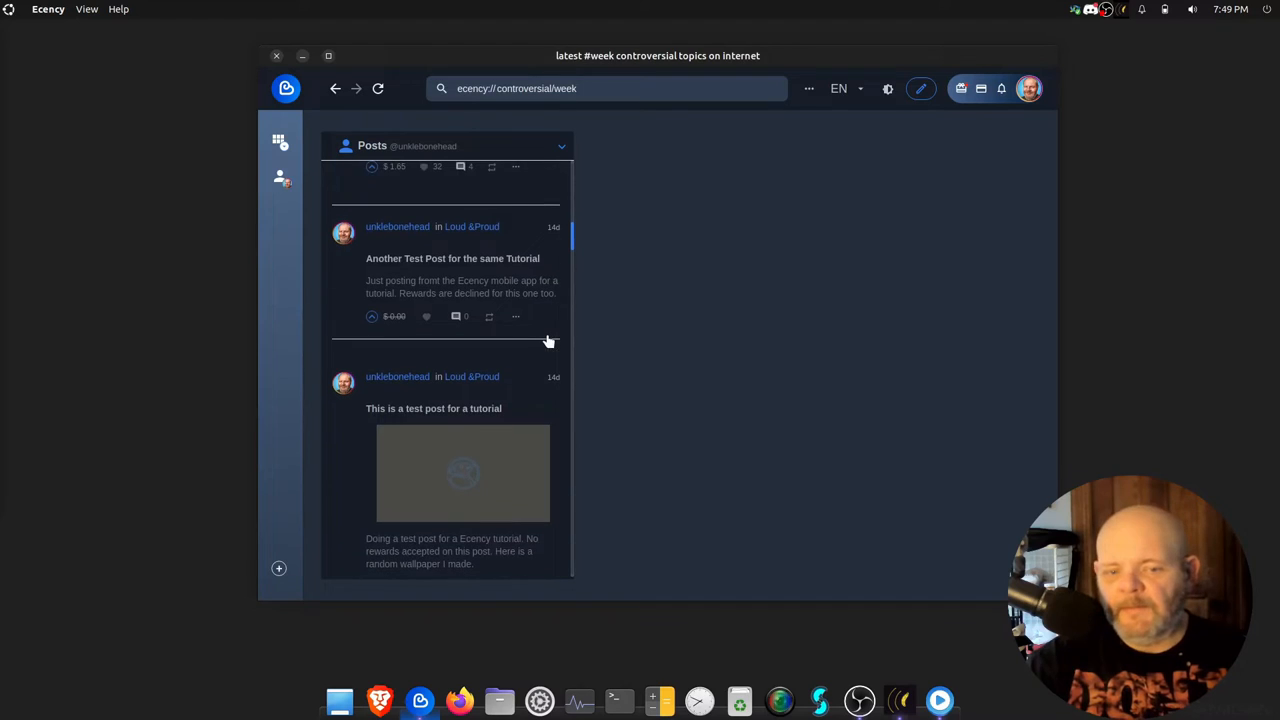
pyautogui.scroll(-1, 540, 348)
pyautogui.scroll(-1, 531, 354)
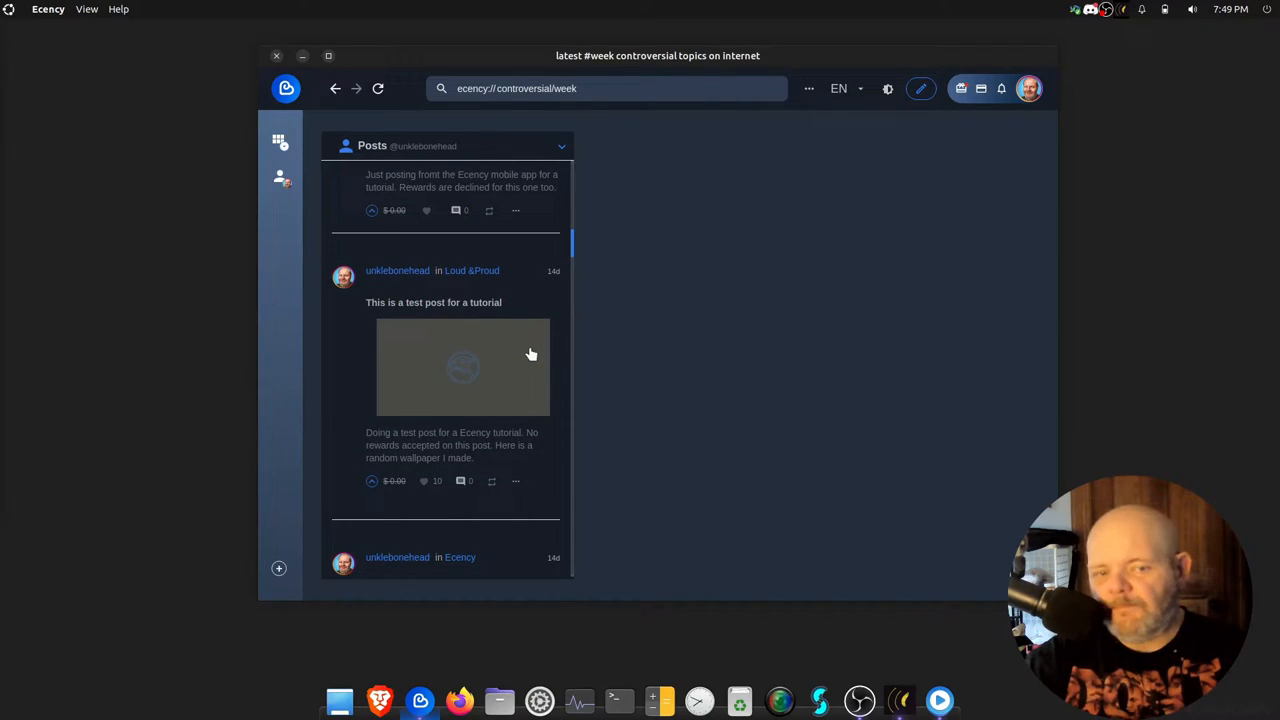
pyautogui.scroll(1, 531, 354)
pyautogui.scroll(2, 531, 354)
pyautogui.scroll(1, 531, 354)
pyautogui.scroll(2, 531, 354)
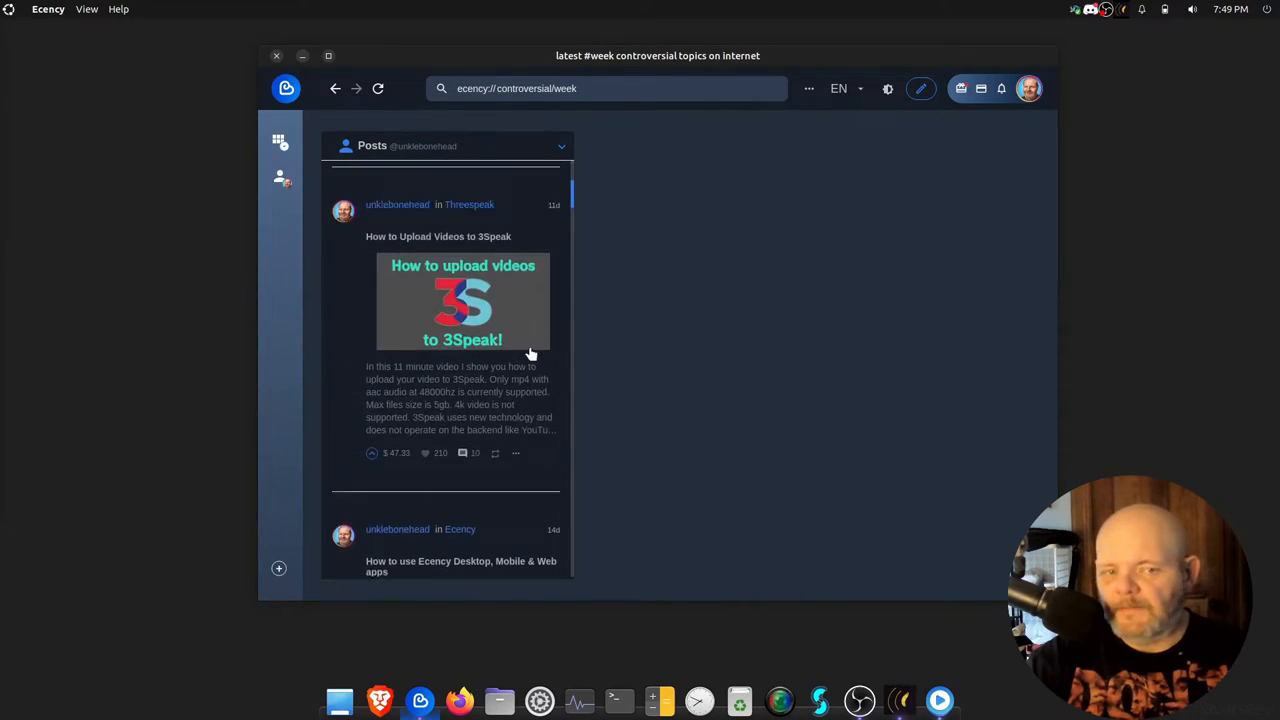
pyautogui.scroll(3, 531, 354)
pyautogui.scroll(1, 529, 351)
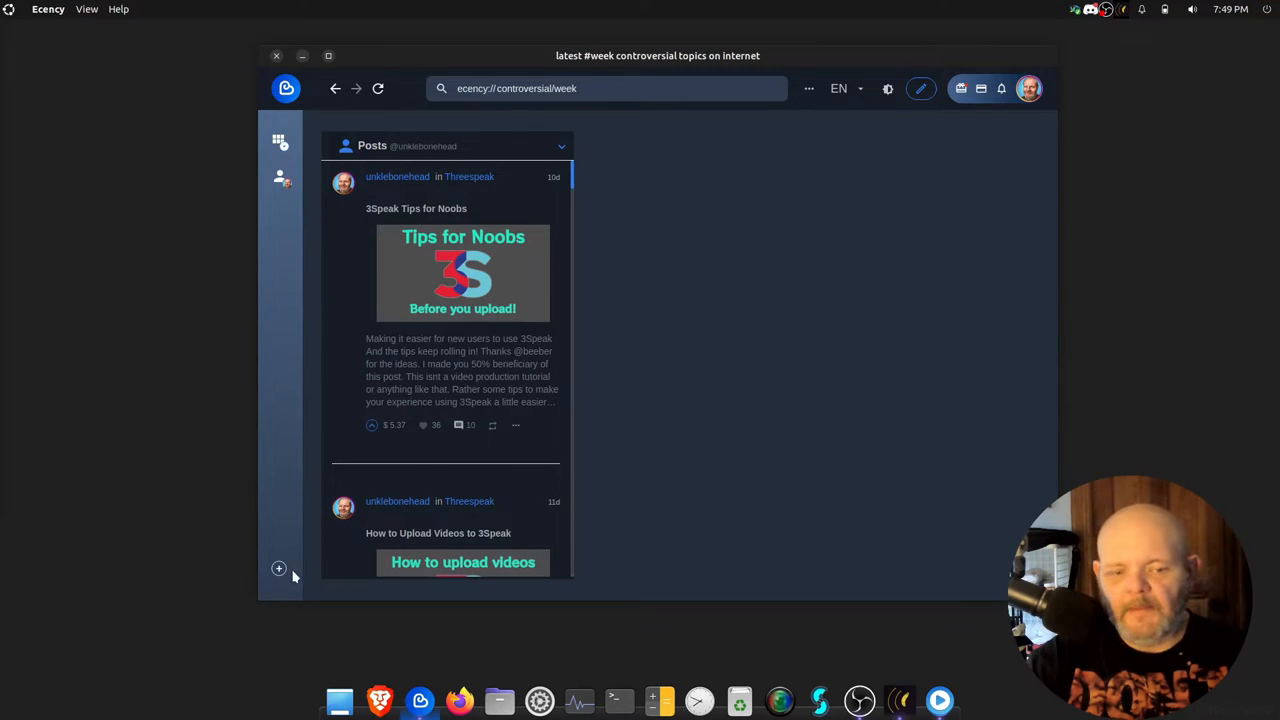
# Step: Start a Community deck column, clear the typed name, and check the community in the Brave browser
pyautogui.click(279, 570)
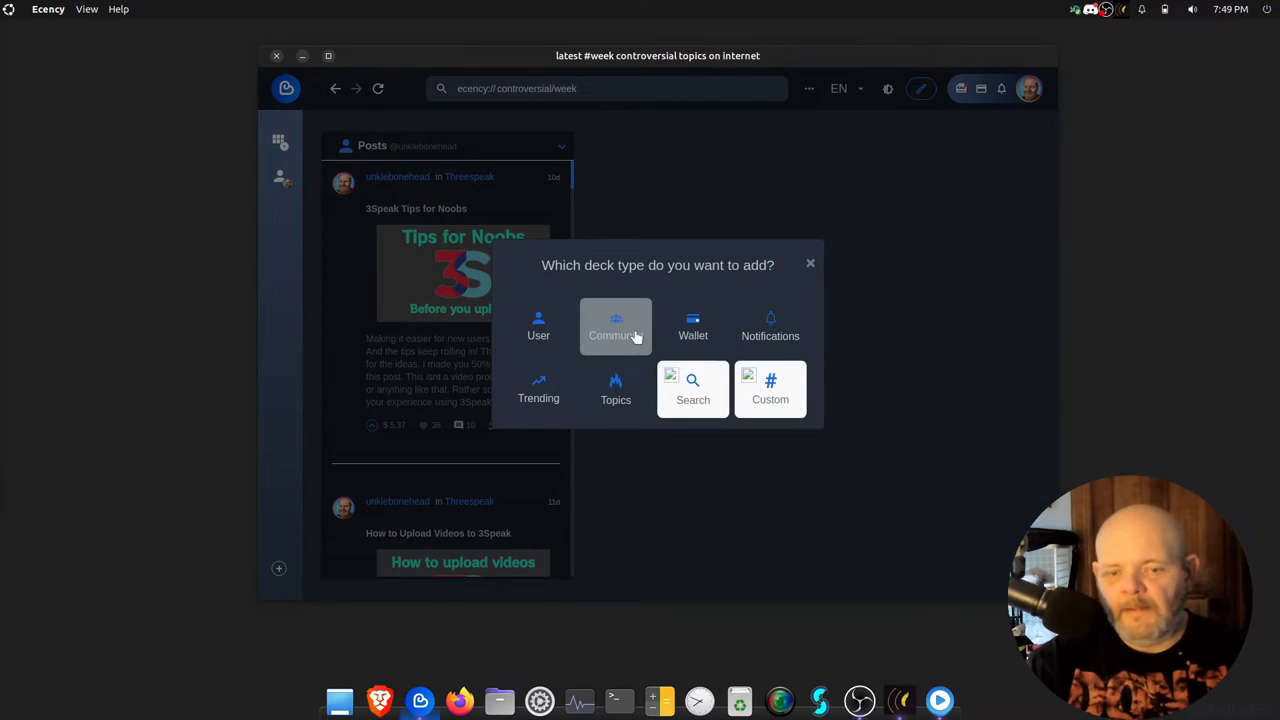
pyautogui.click(636, 336)
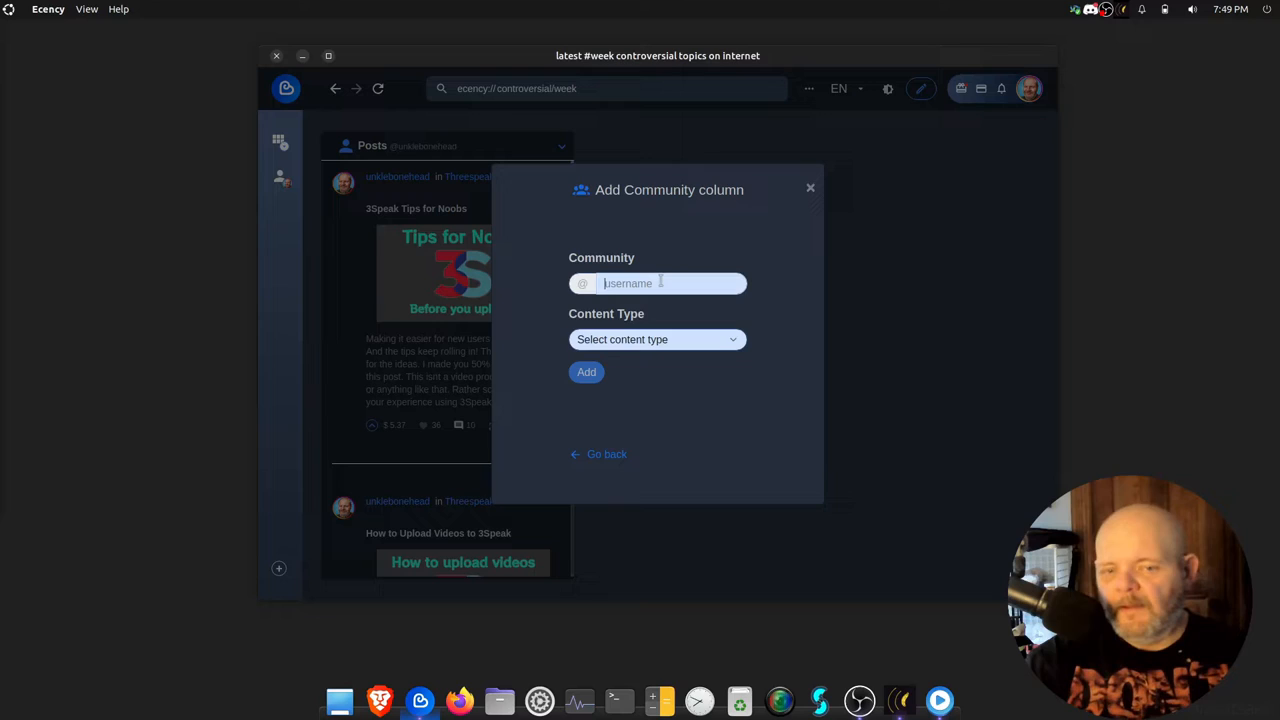
pyautogui.write('loud')
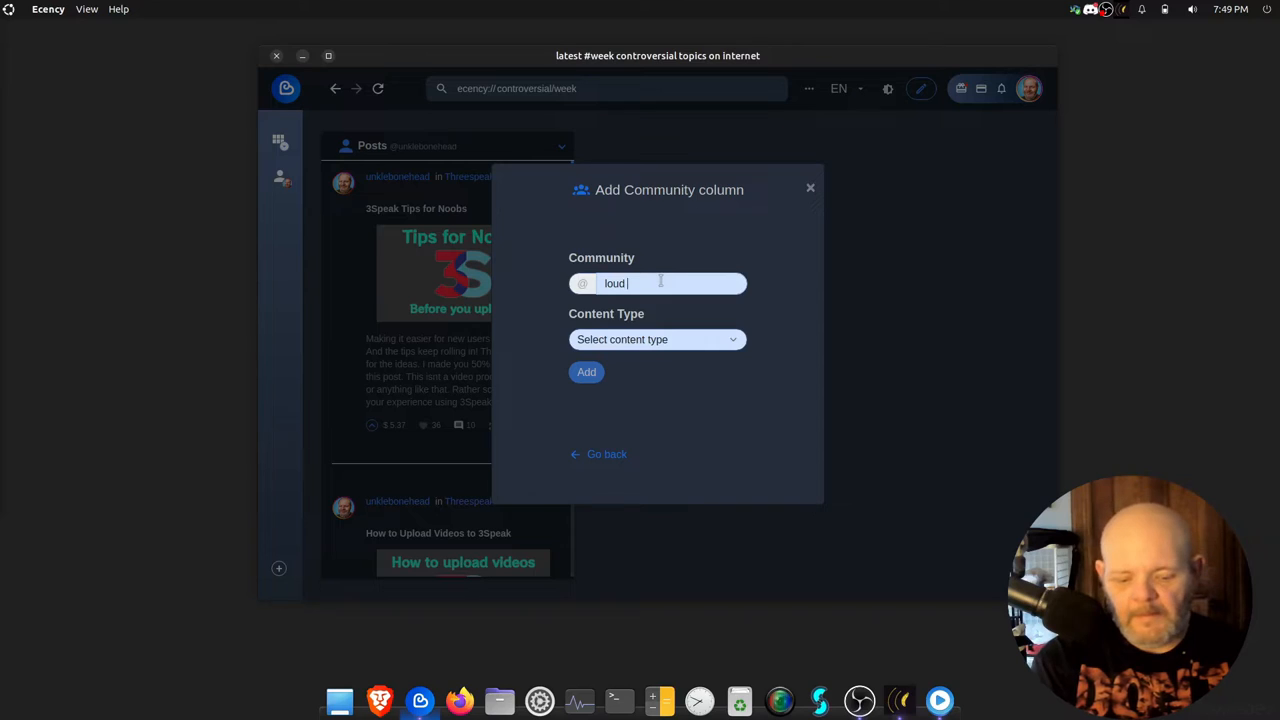
pyautogui.write('proud')
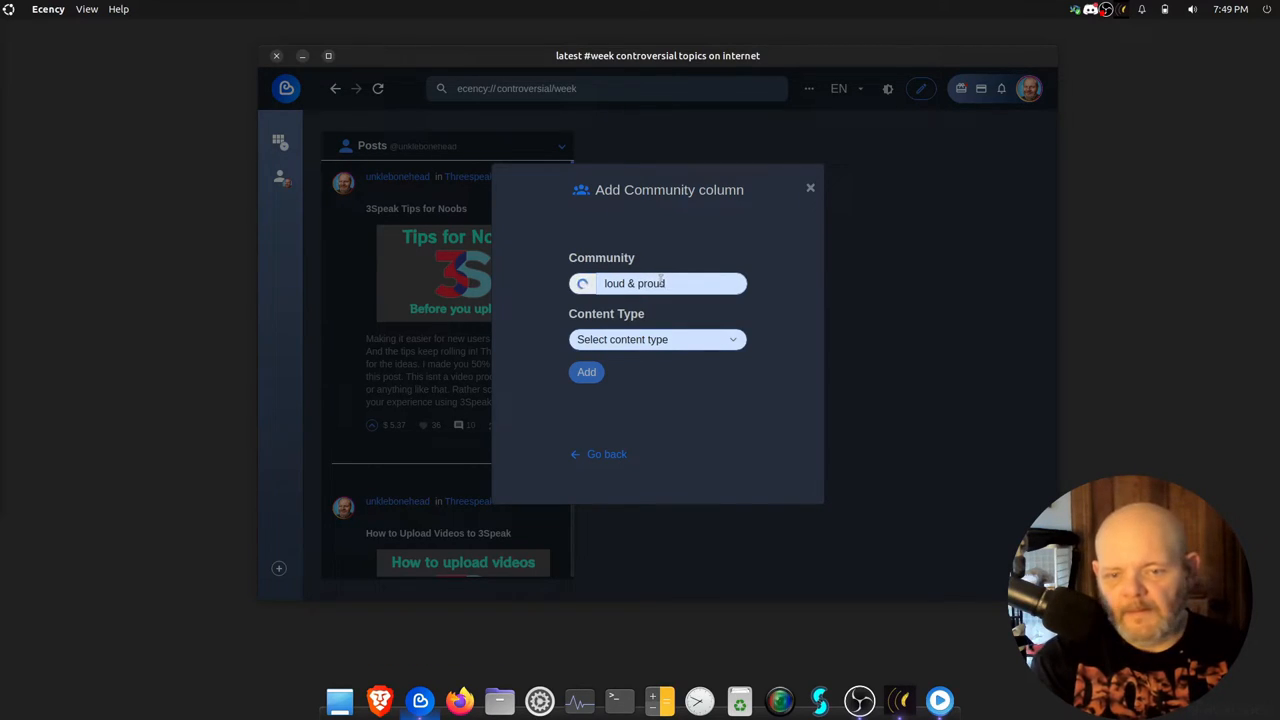
pyautogui.press('BackSpace')
pyautogui.press('BackSpace')
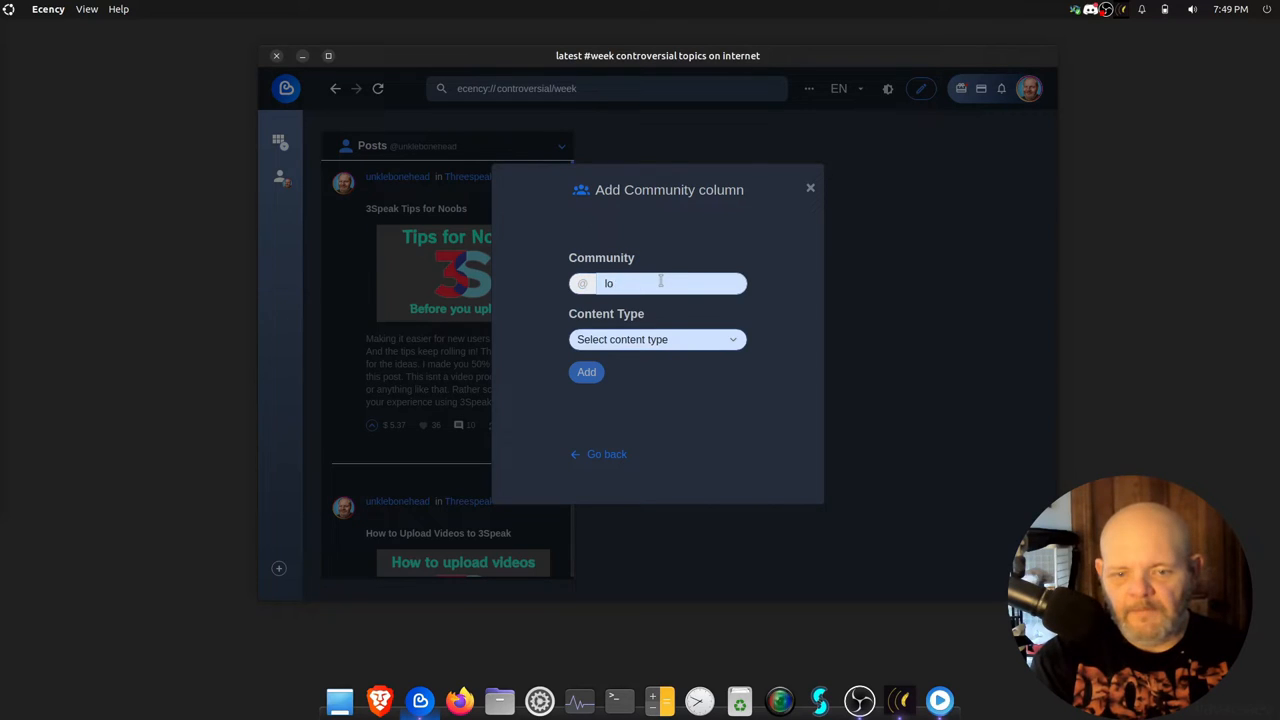
pyautogui.press('BackSpace')
pyautogui.press('BackSpace')
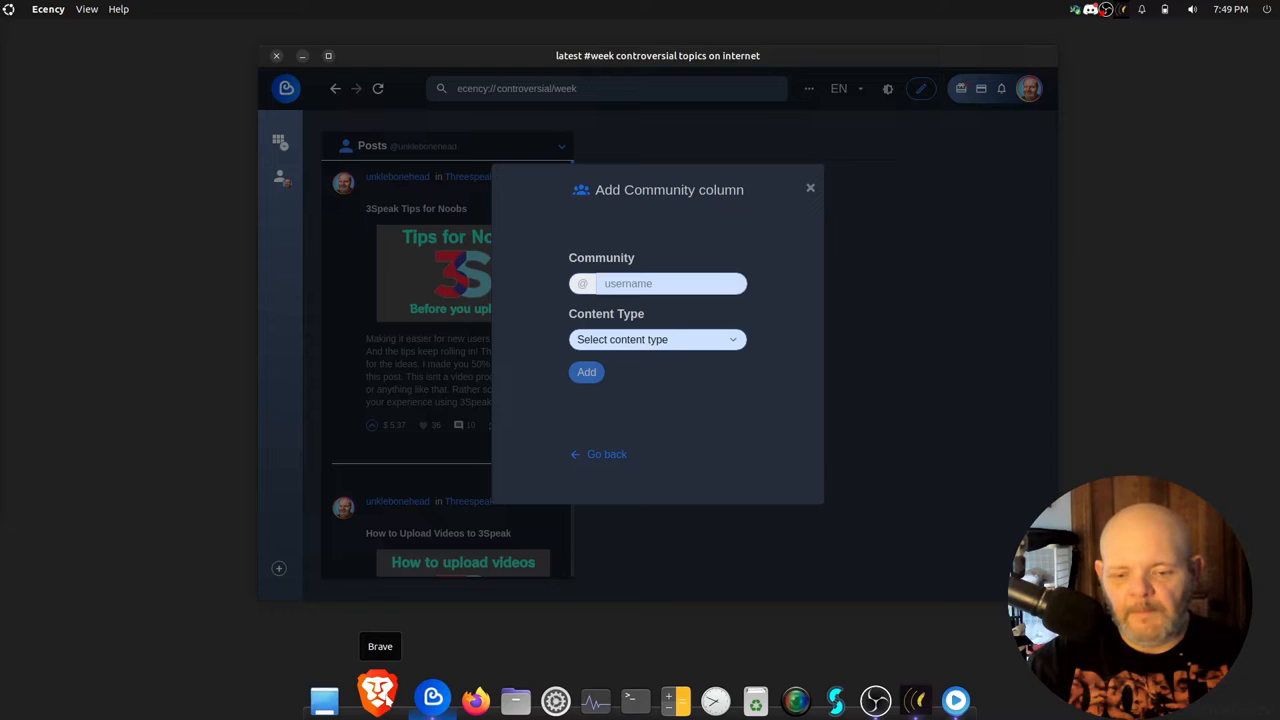
pyautogui.click(378, 692)
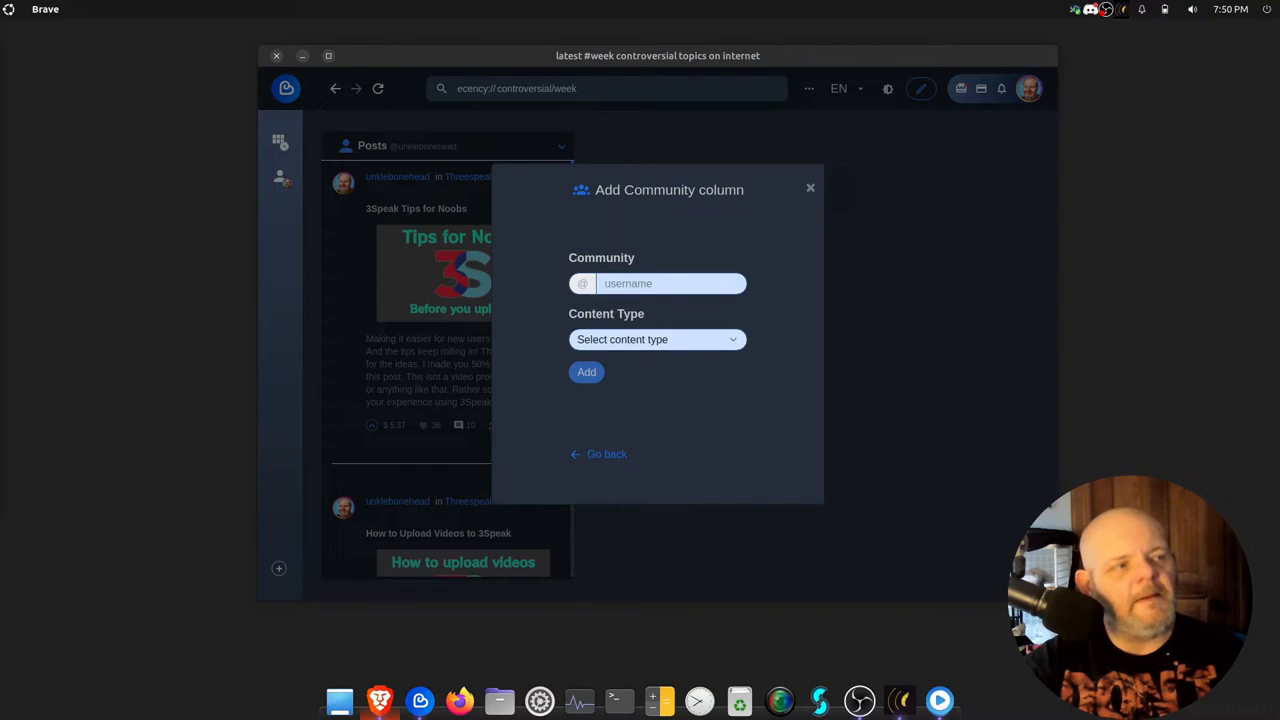
pyautogui.click(634, 289)
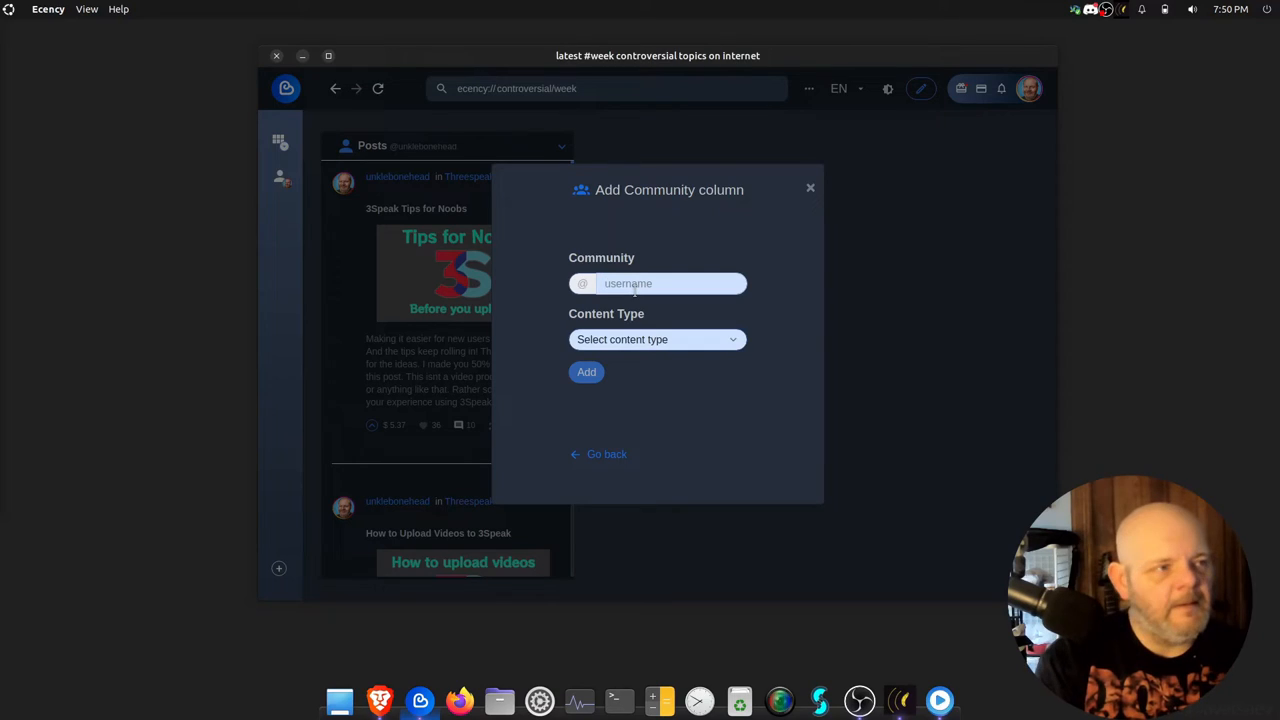
pyautogui.write('hive-1439')
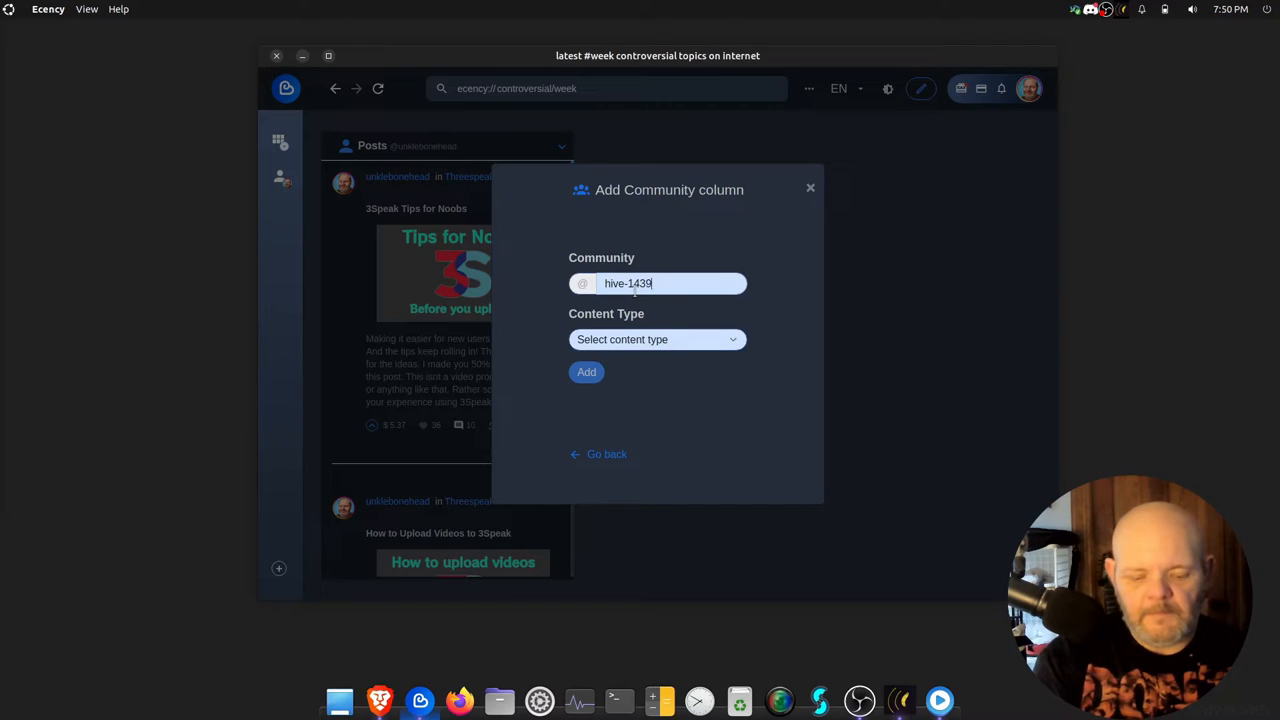
pyautogui.write('7')
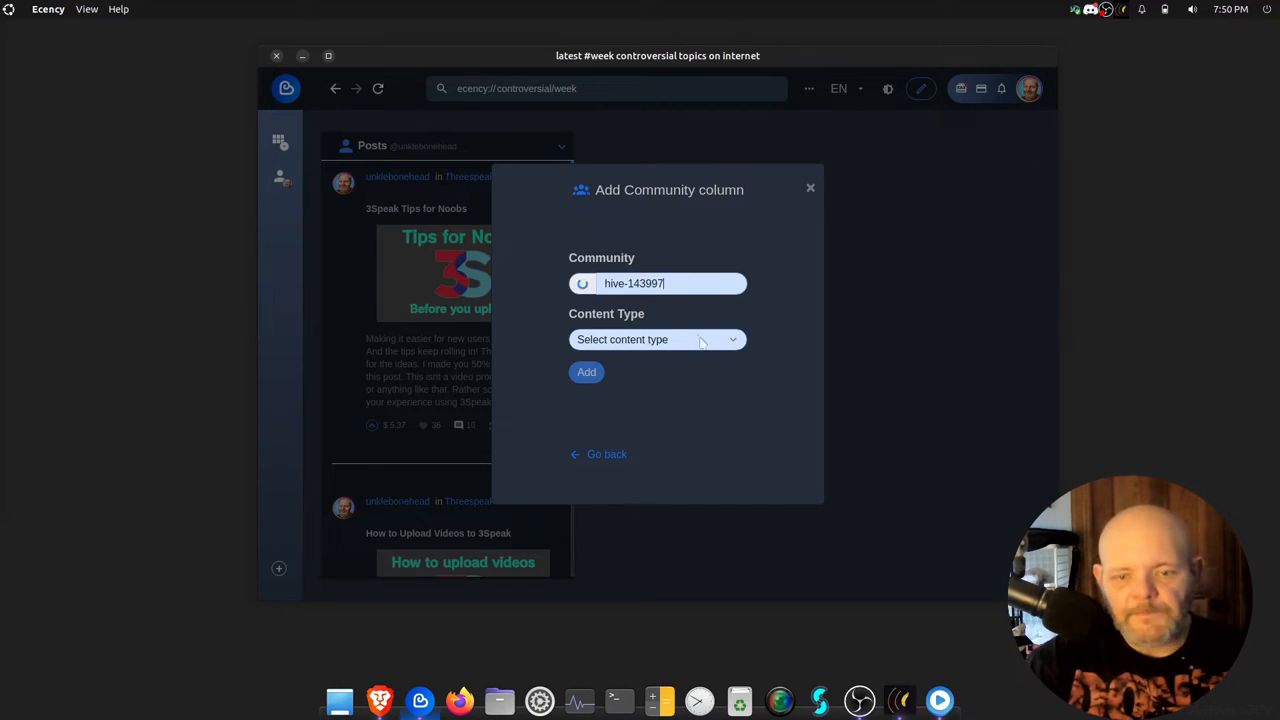
# Step: Try adding the hive-1439 community column with content type New, then Hot, without success
pyautogui.click(738, 342)
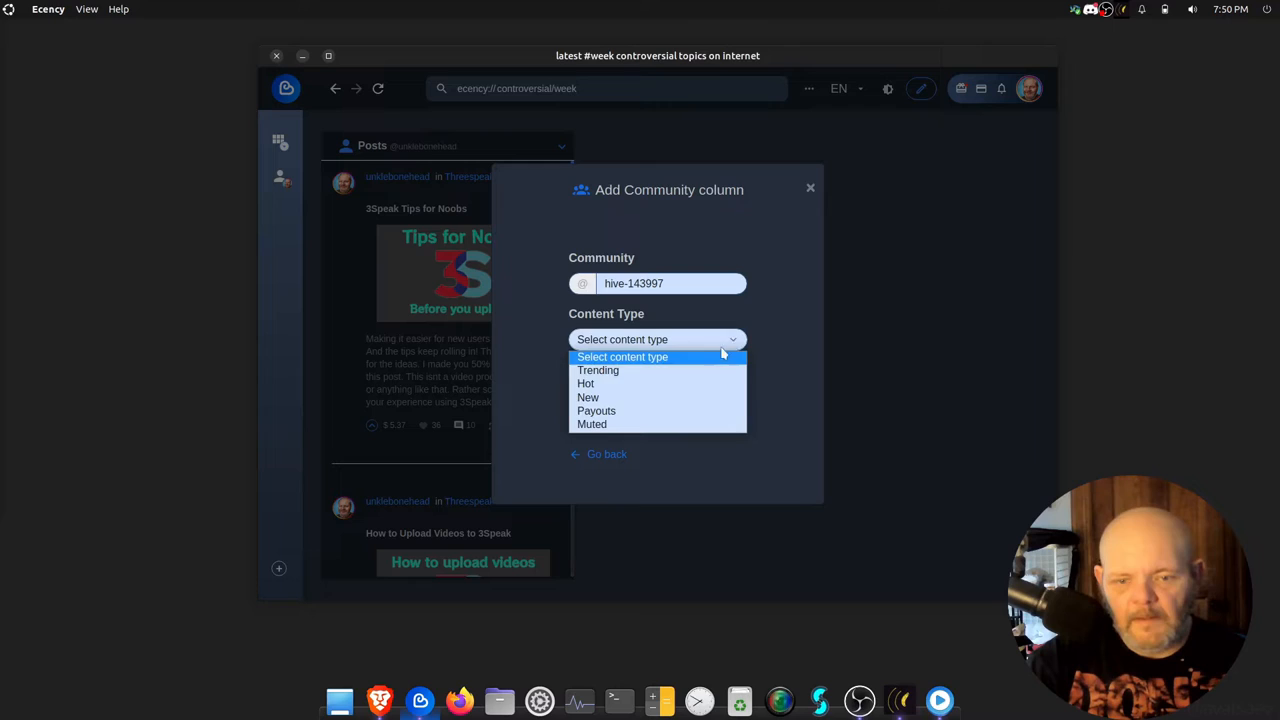
pyautogui.click(674, 398)
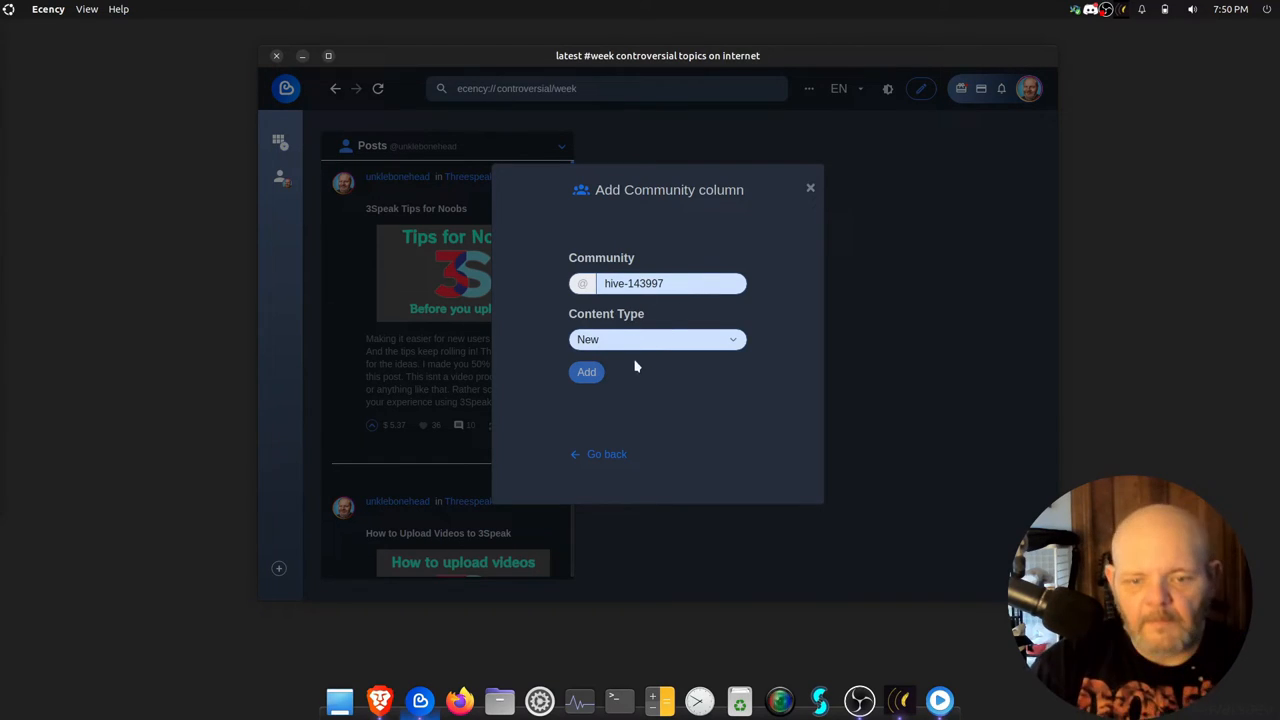
pyautogui.click(586, 372)
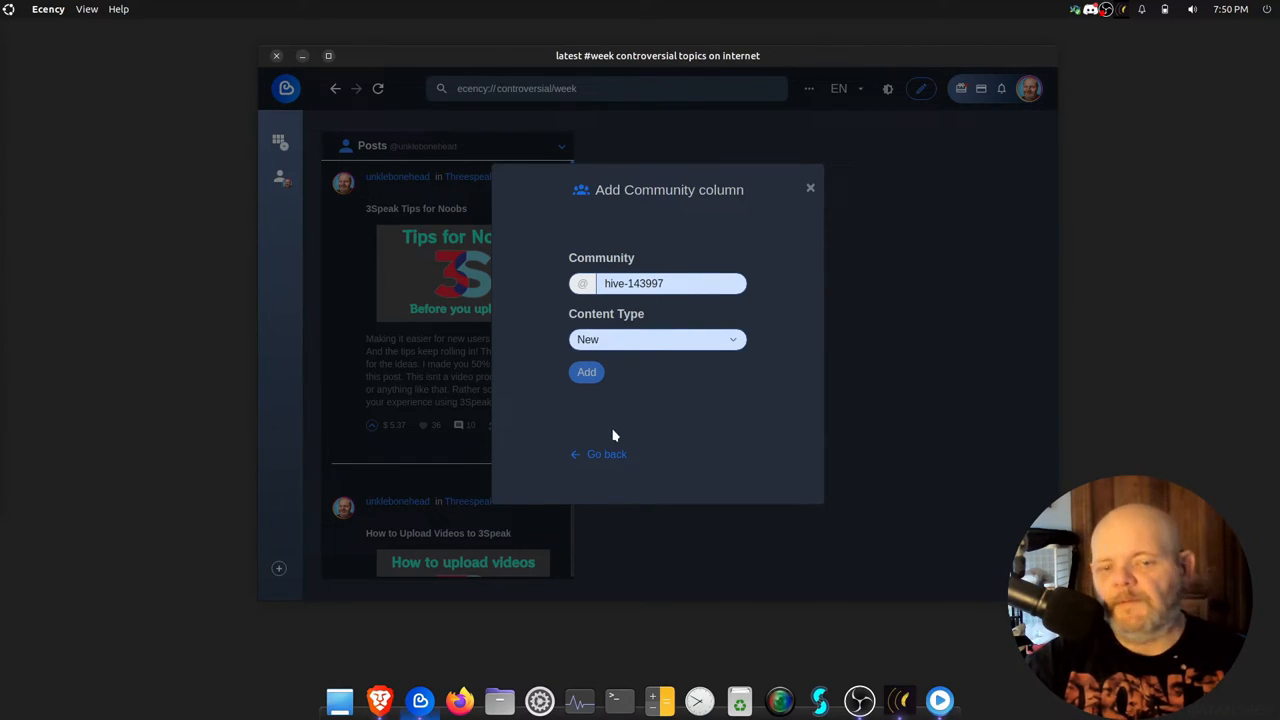
pyautogui.click(737, 342)
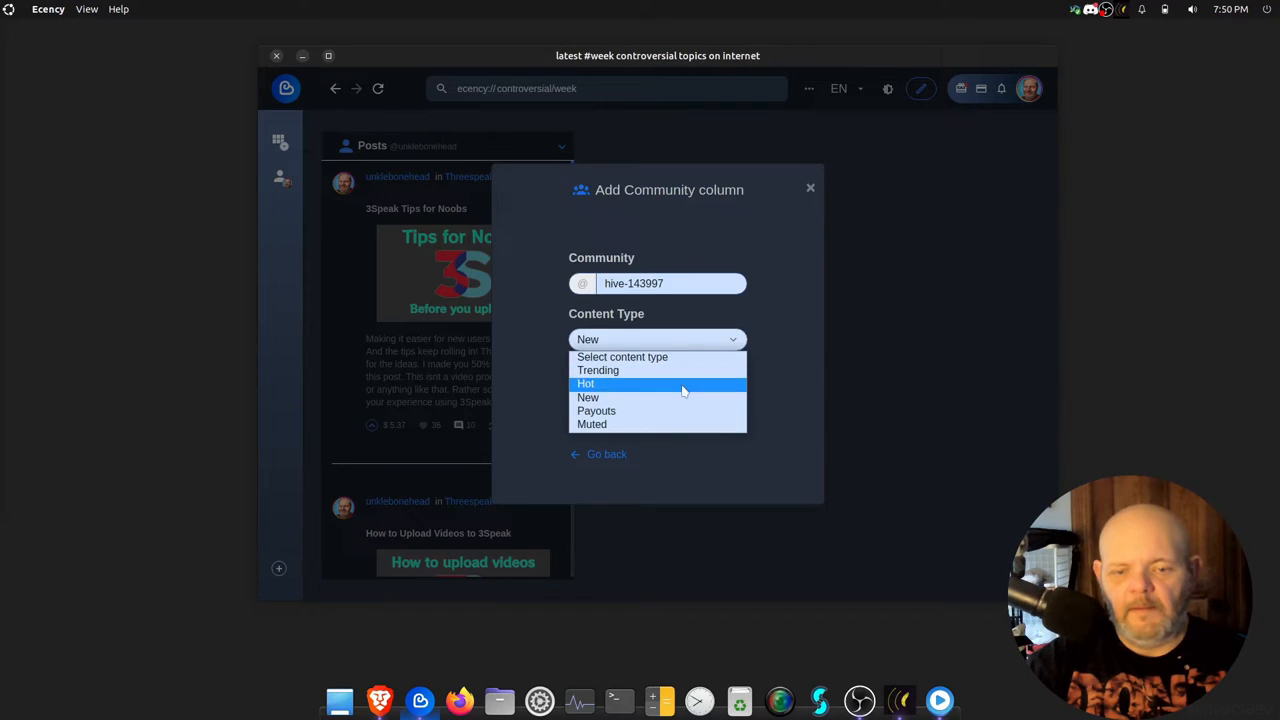
pyautogui.click(683, 390)
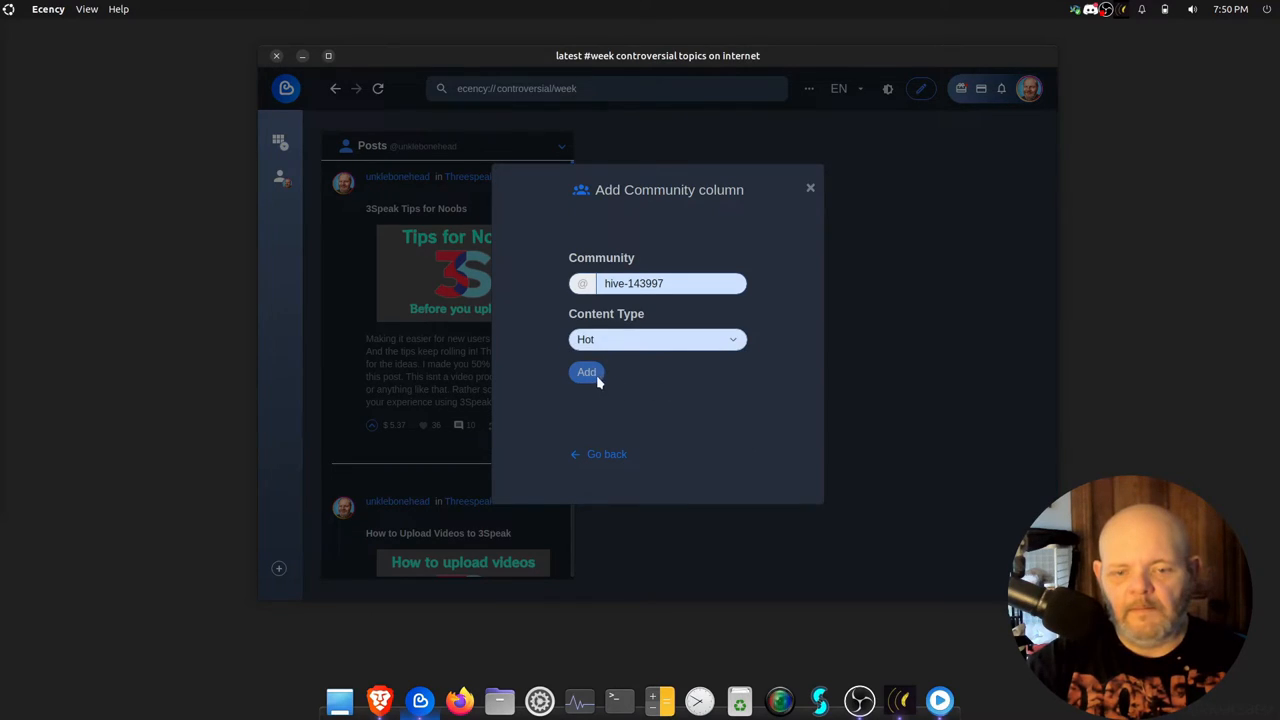
# Step: Replace the community with Ecency from the suggestions and add it as a New posts column
pyautogui.click(725, 284)
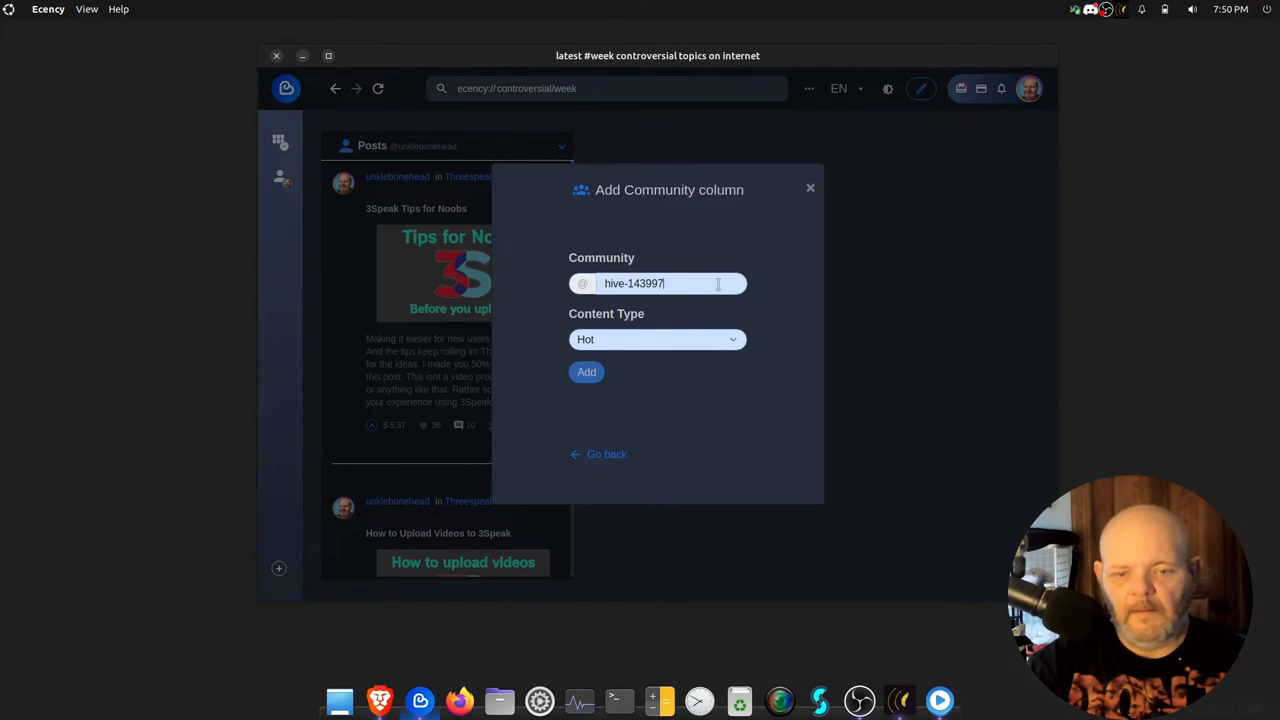
pyautogui.press('BackSpace')
pyautogui.press('BackSpace')
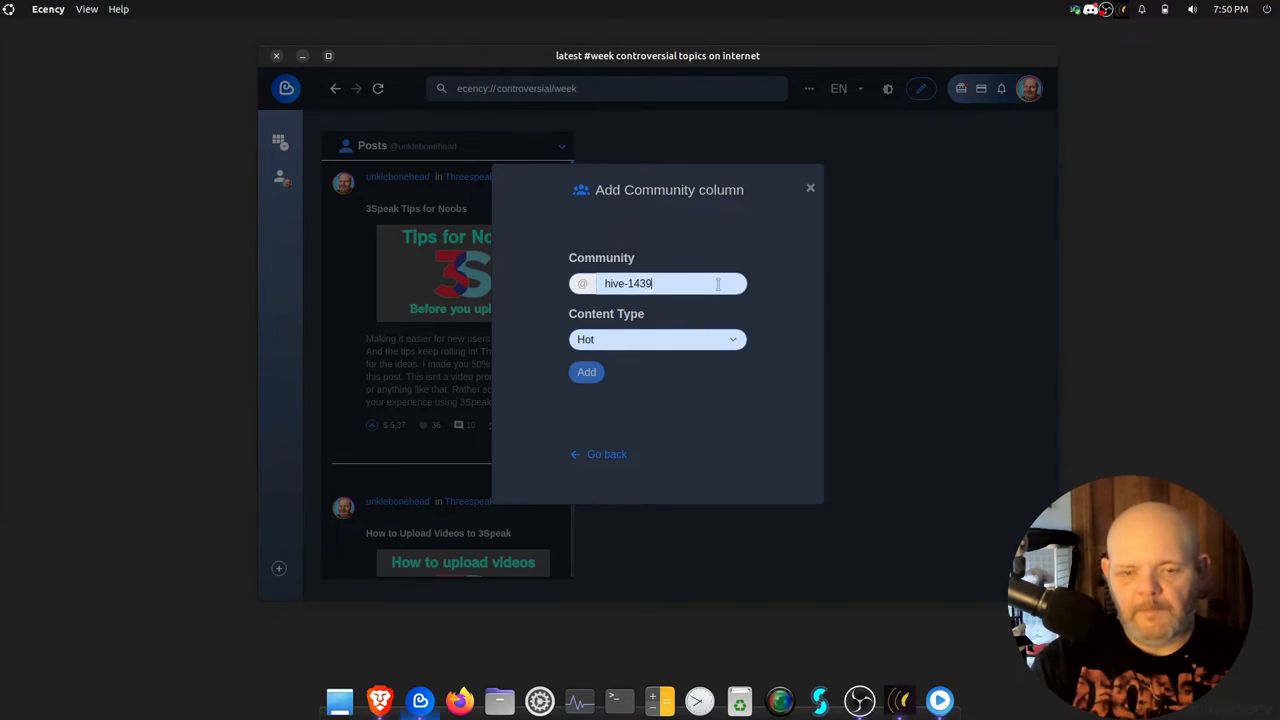
pyautogui.hotkey('ctrl', 'a')
pyautogui.write('lo')
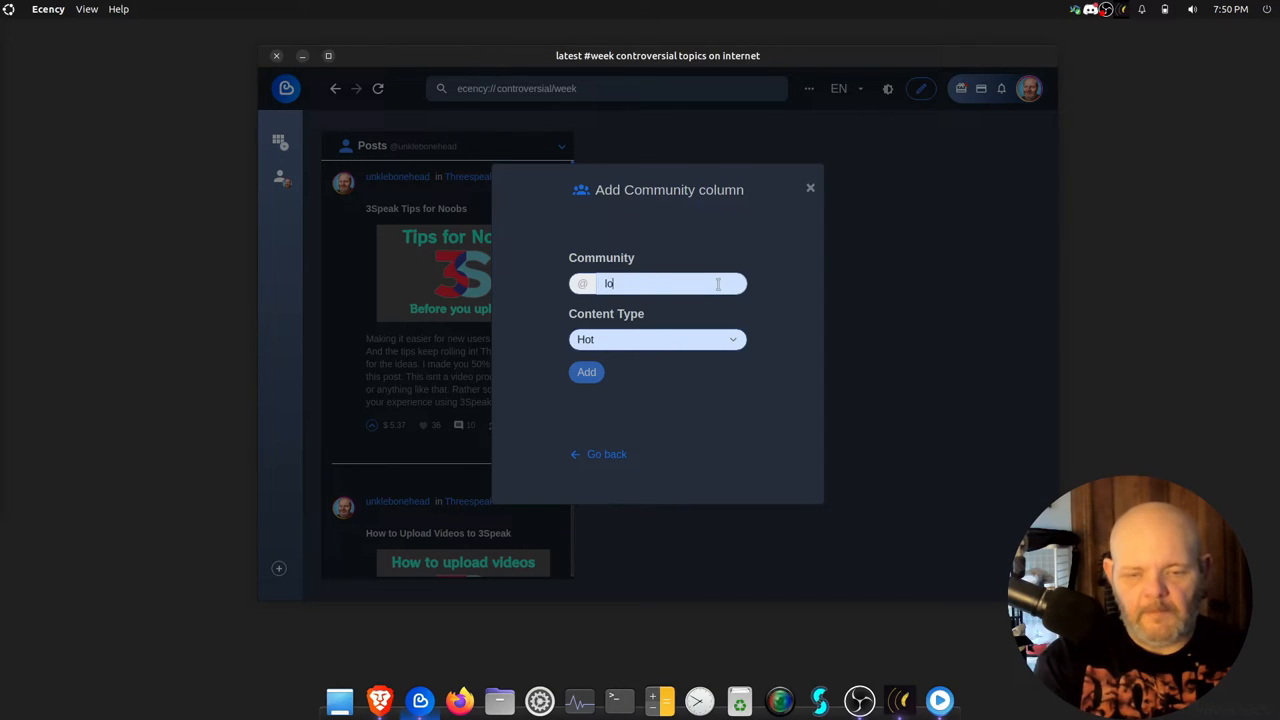
pyautogui.write('c')
pyautogui.press('BackSpace')
pyautogui.press('BackSpace')
pyautogui.press('BackSpace')
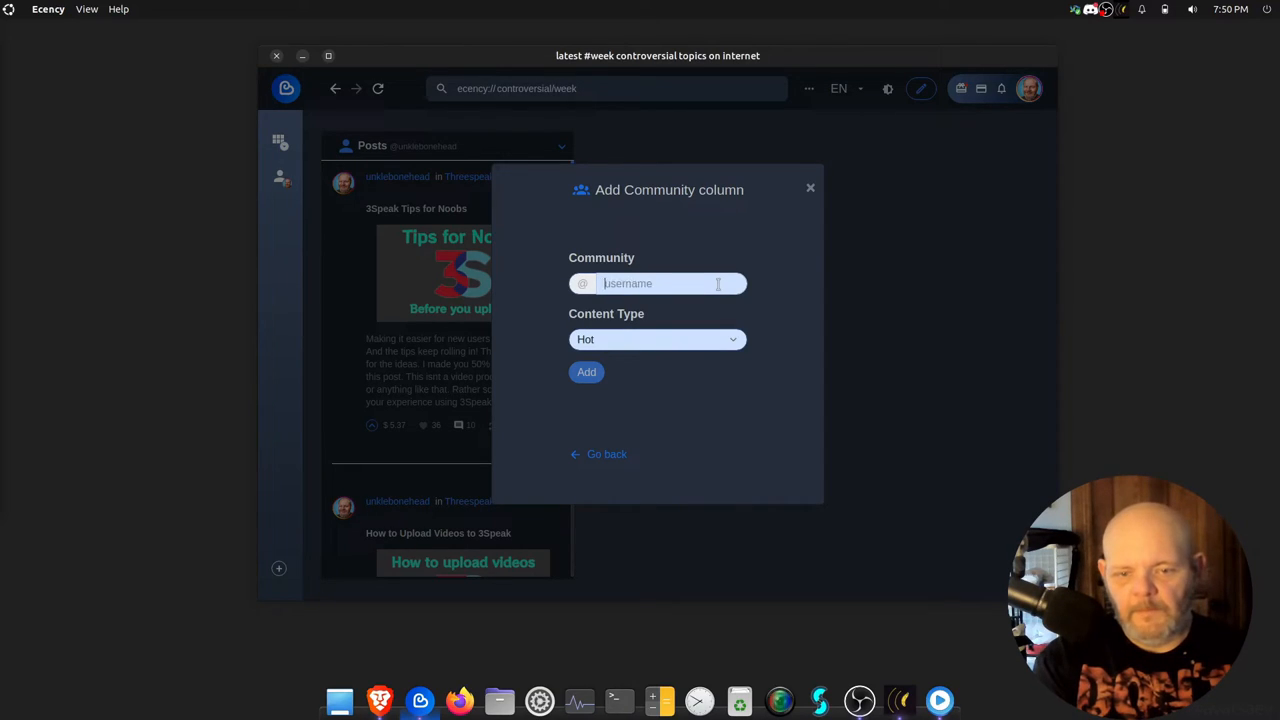
pyautogui.write('ecen')
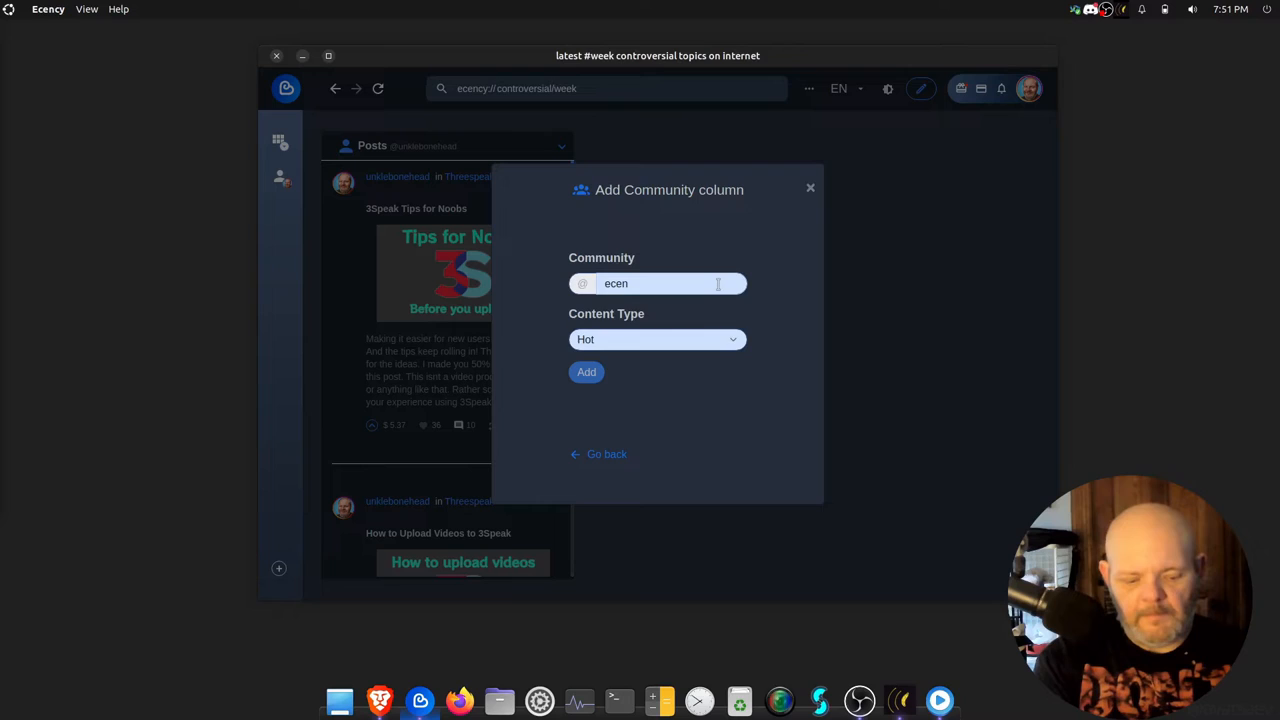
pyautogui.write('cy')
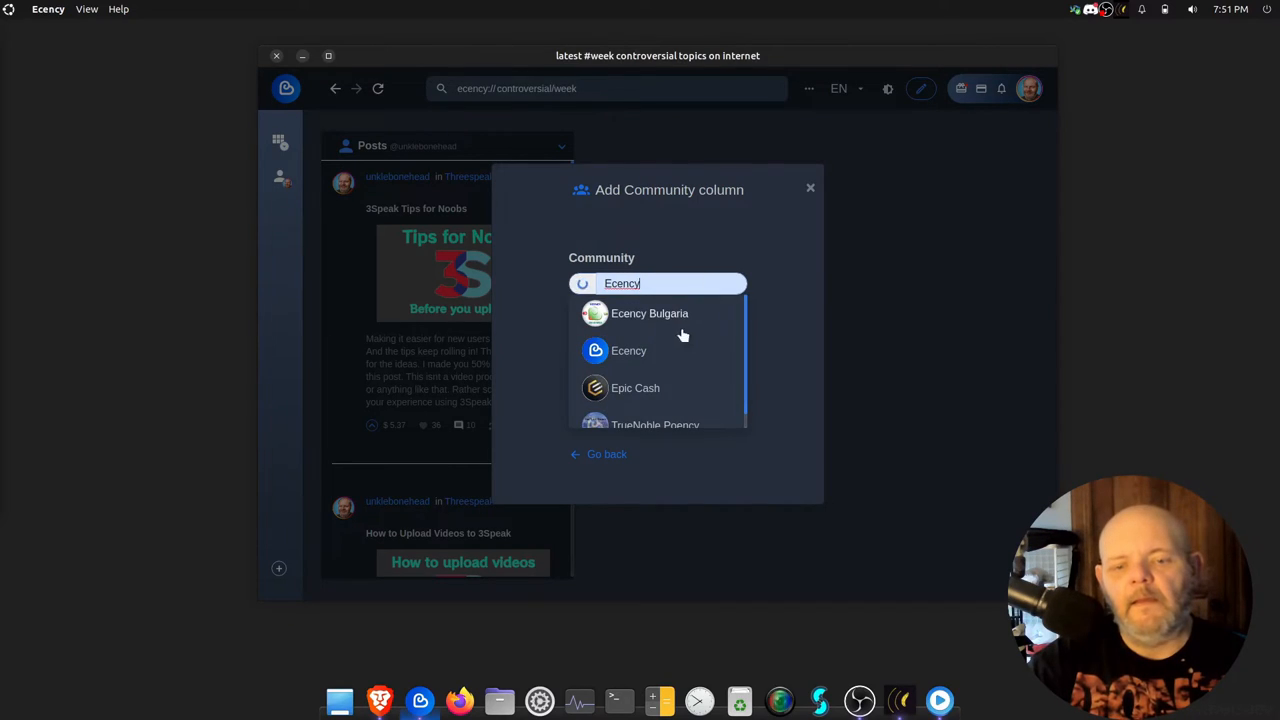
pyautogui.click(666, 354)
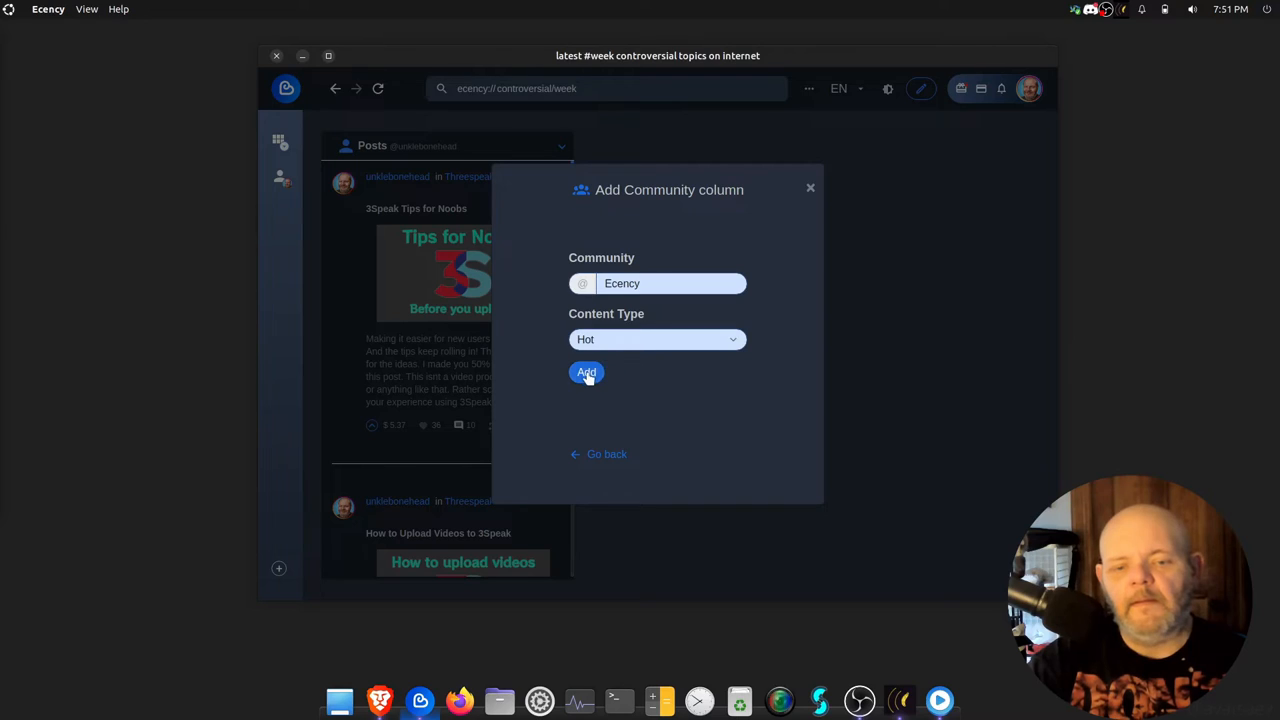
pyautogui.click(628, 340)
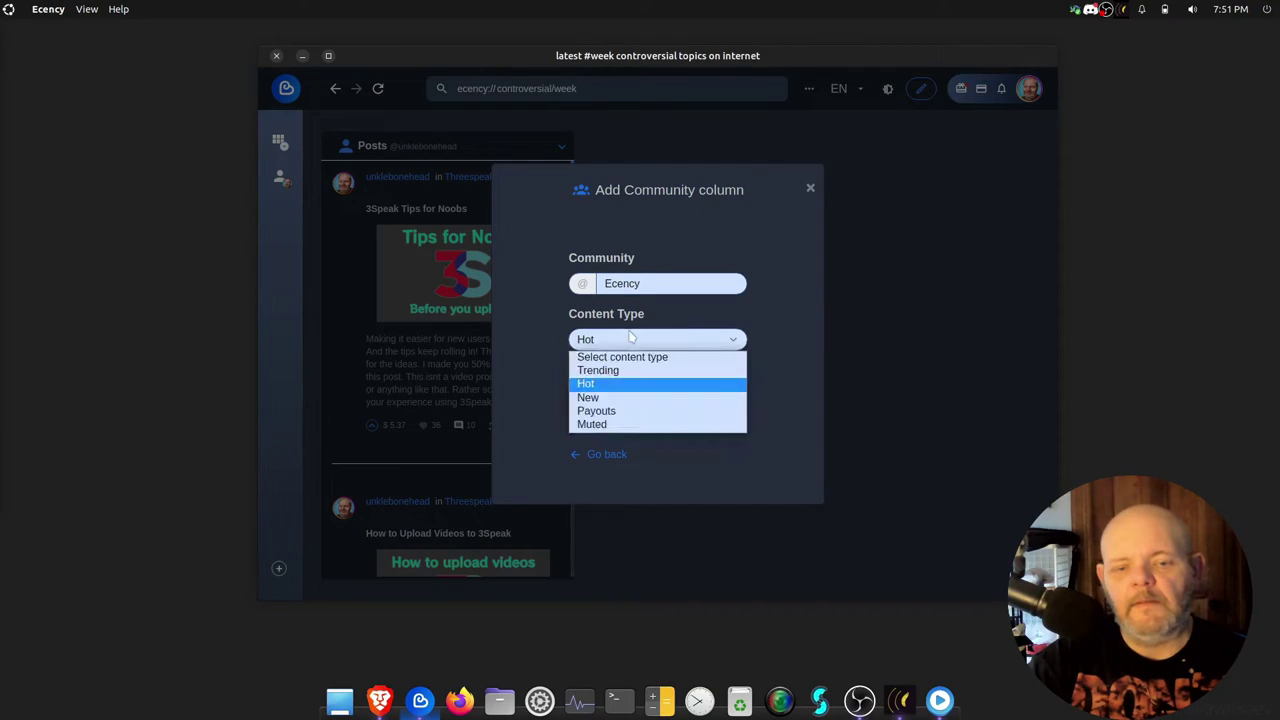
pyautogui.click(633, 398)
pyautogui.click(589, 371)
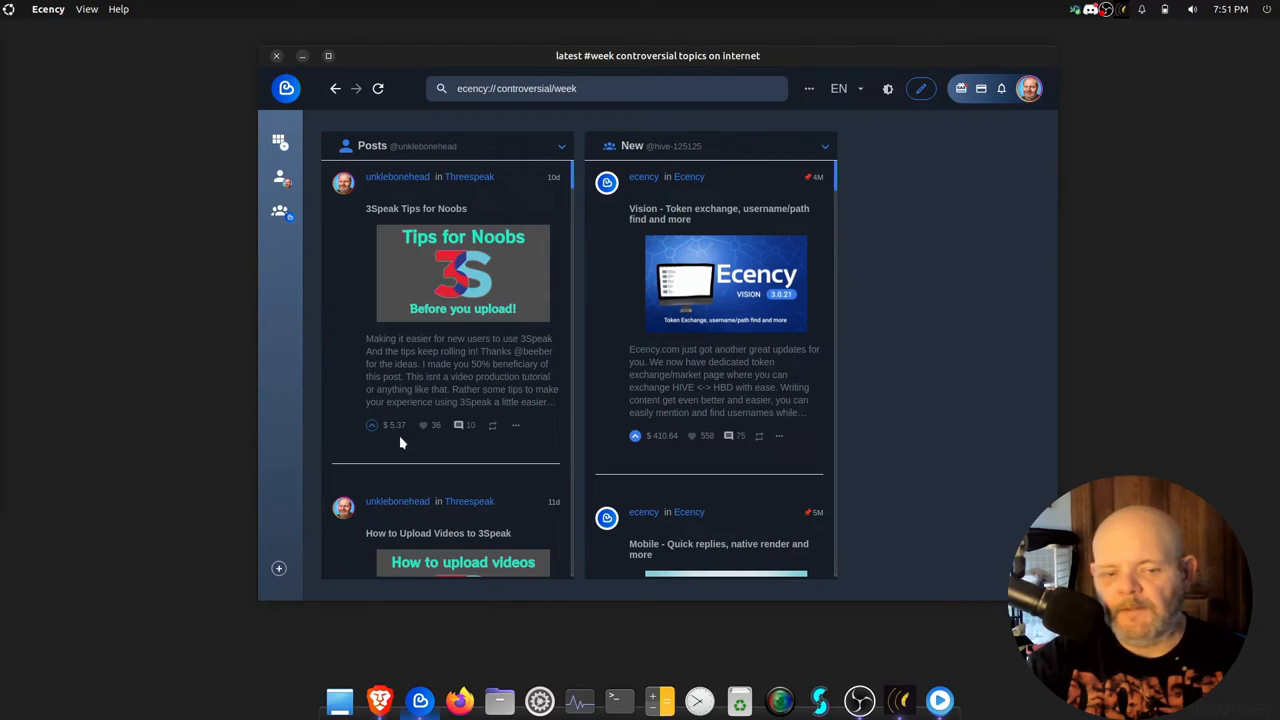
# Step: Start a Wallet column, cancel it, and go back to the deck column type chooser
pyautogui.click(278, 569)
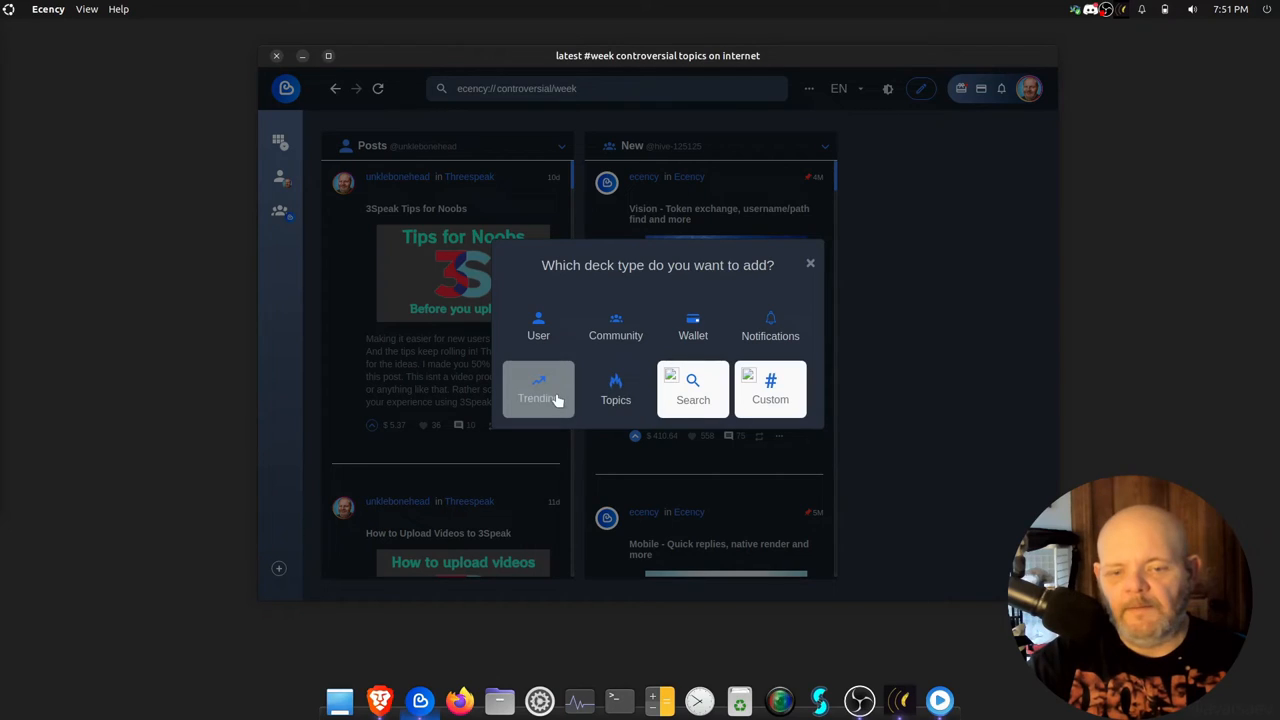
pyautogui.click(690, 343)
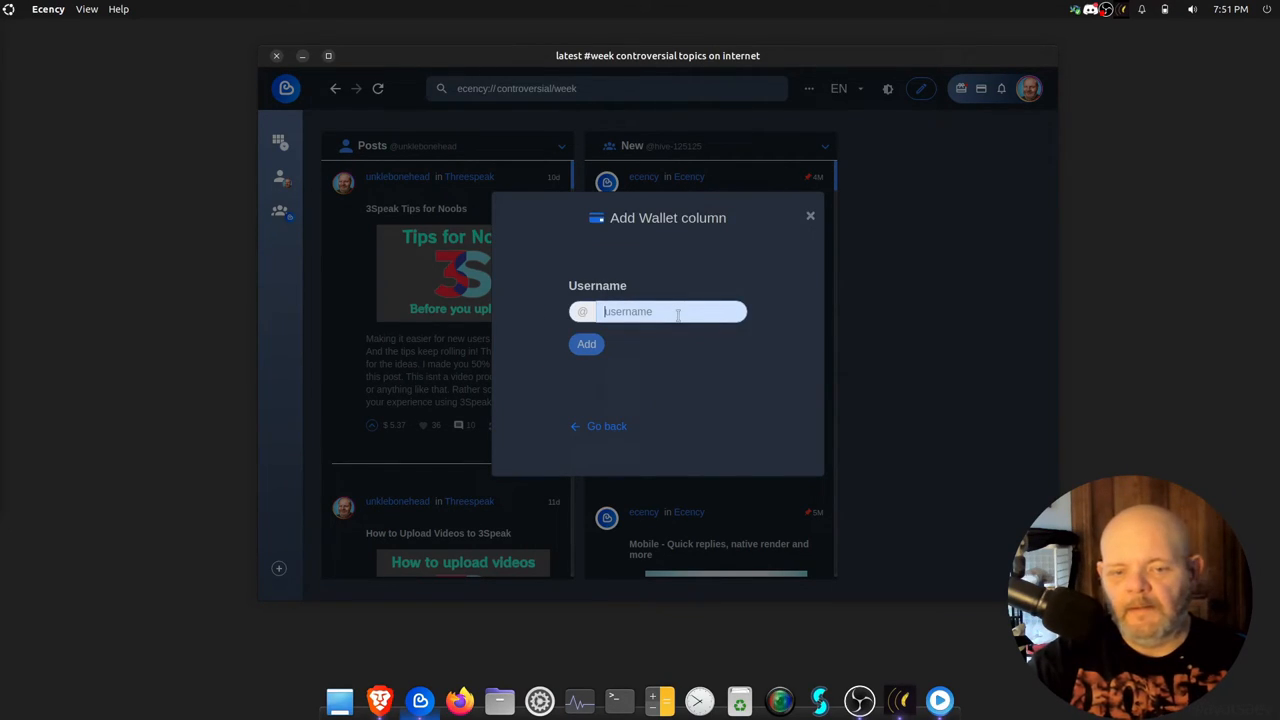
pyautogui.write('unk')
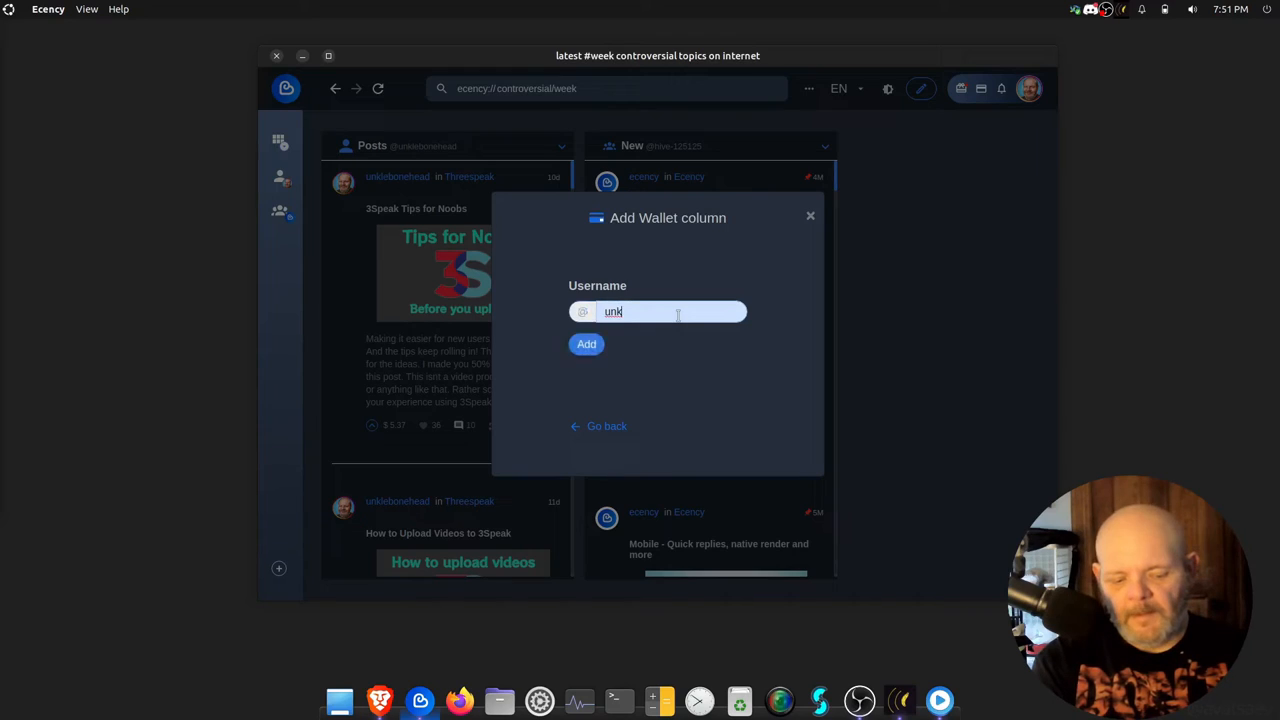
pyautogui.write('b')
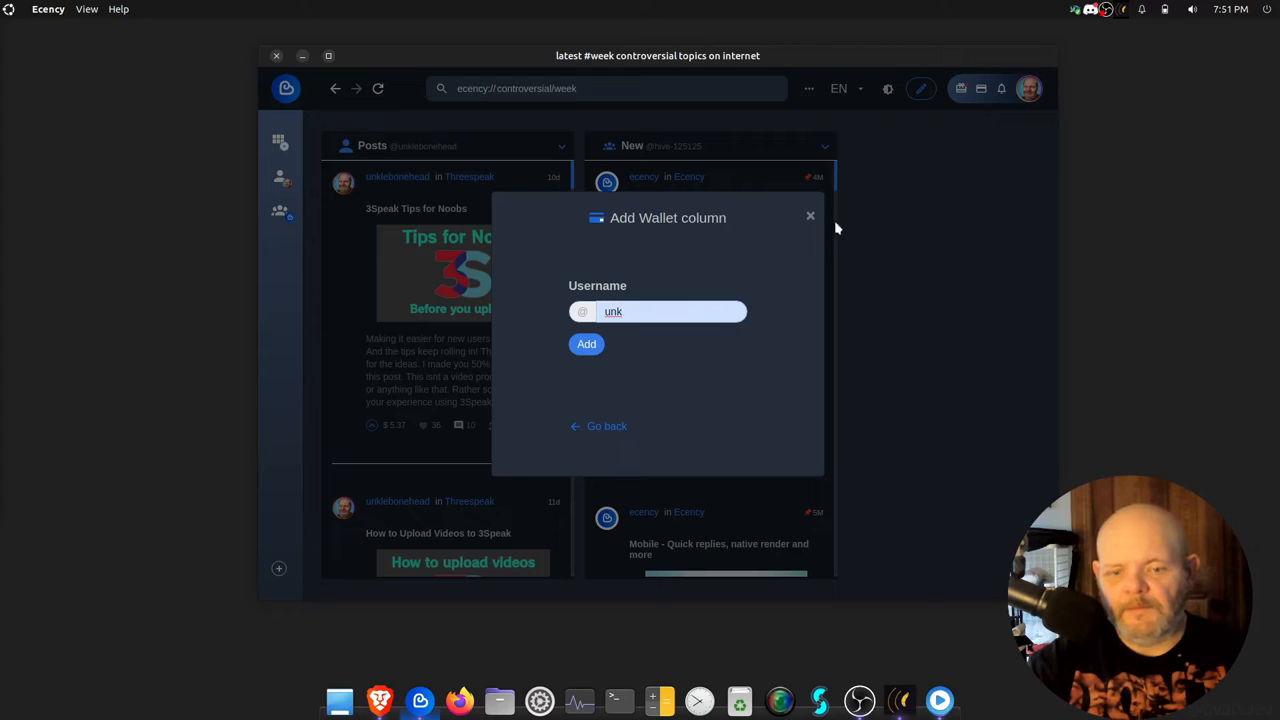
pyautogui.click(800, 226)
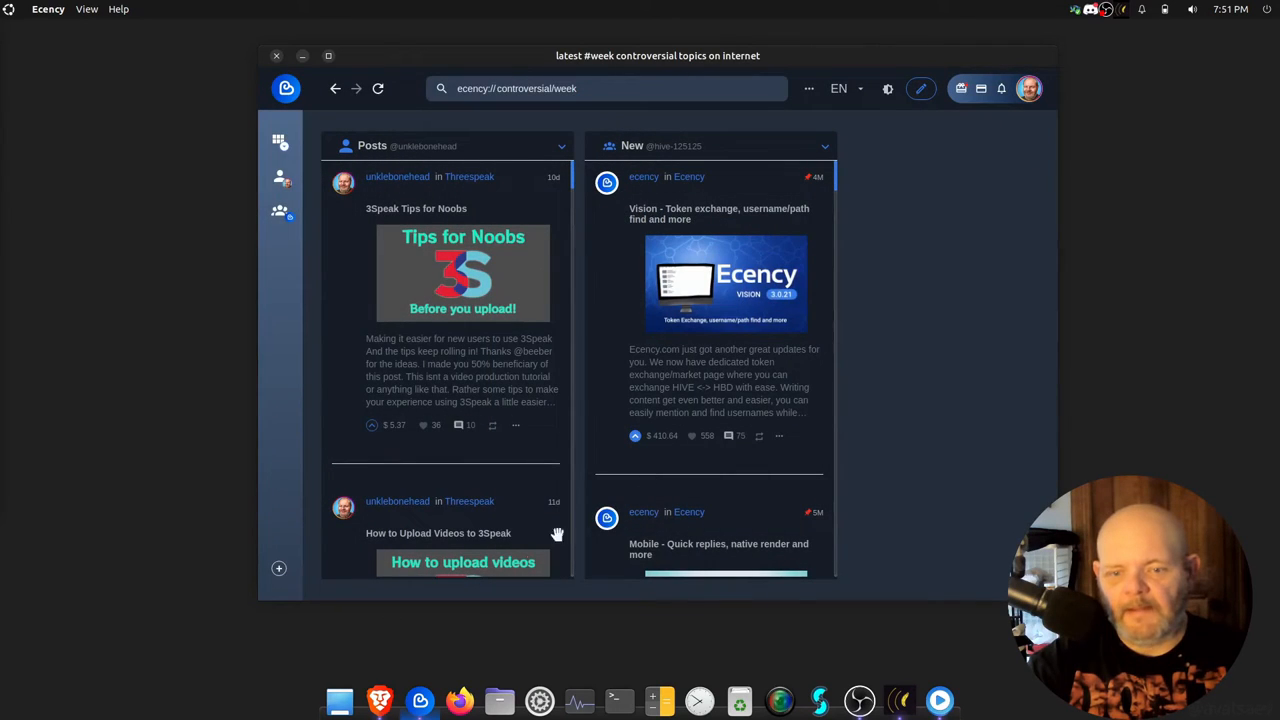
pyautogui.click(280, 570)
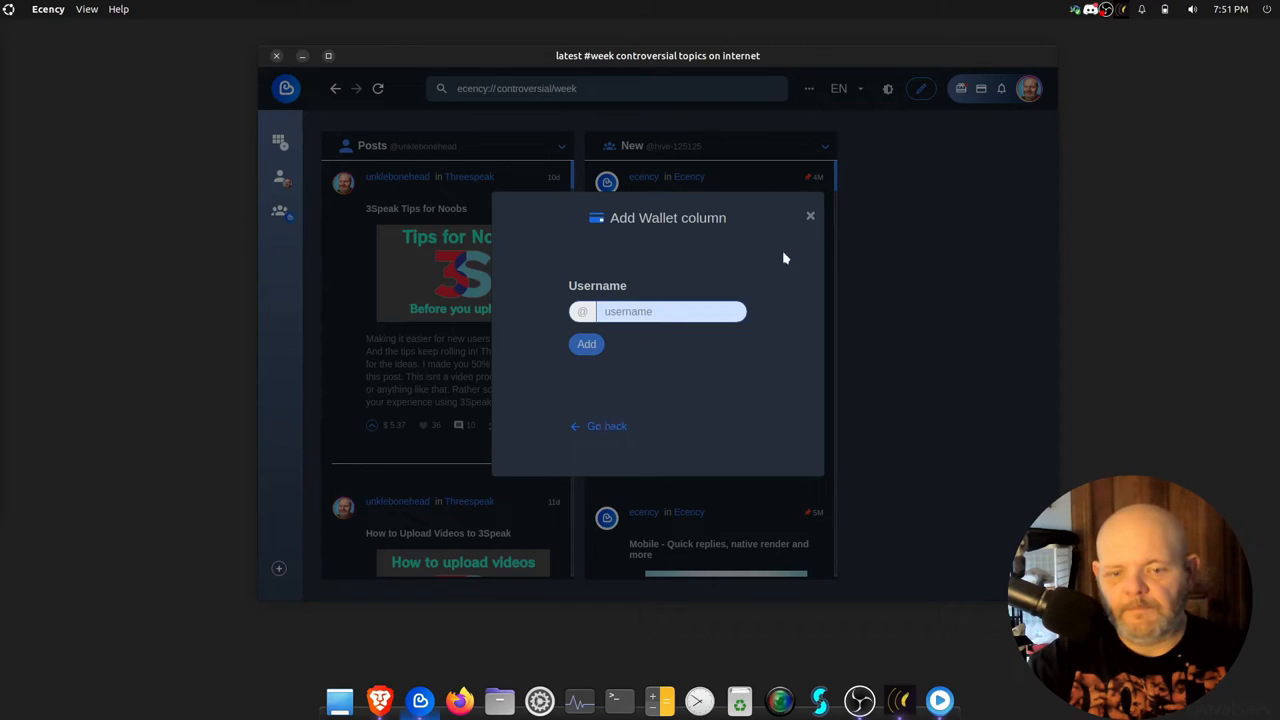
pyautogui.click(591, 431)
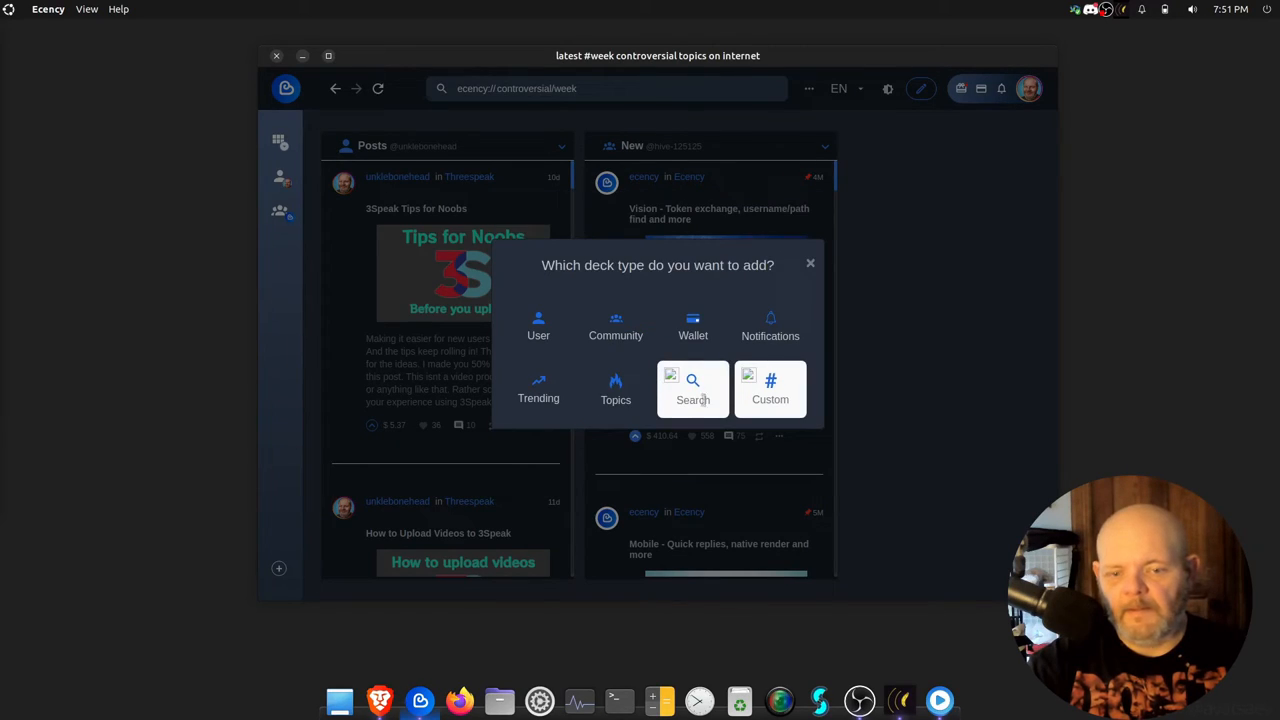
# Step: Add a Notifications column for the user's own account, correcting the typed username first
pyautogui.click(783, 342)
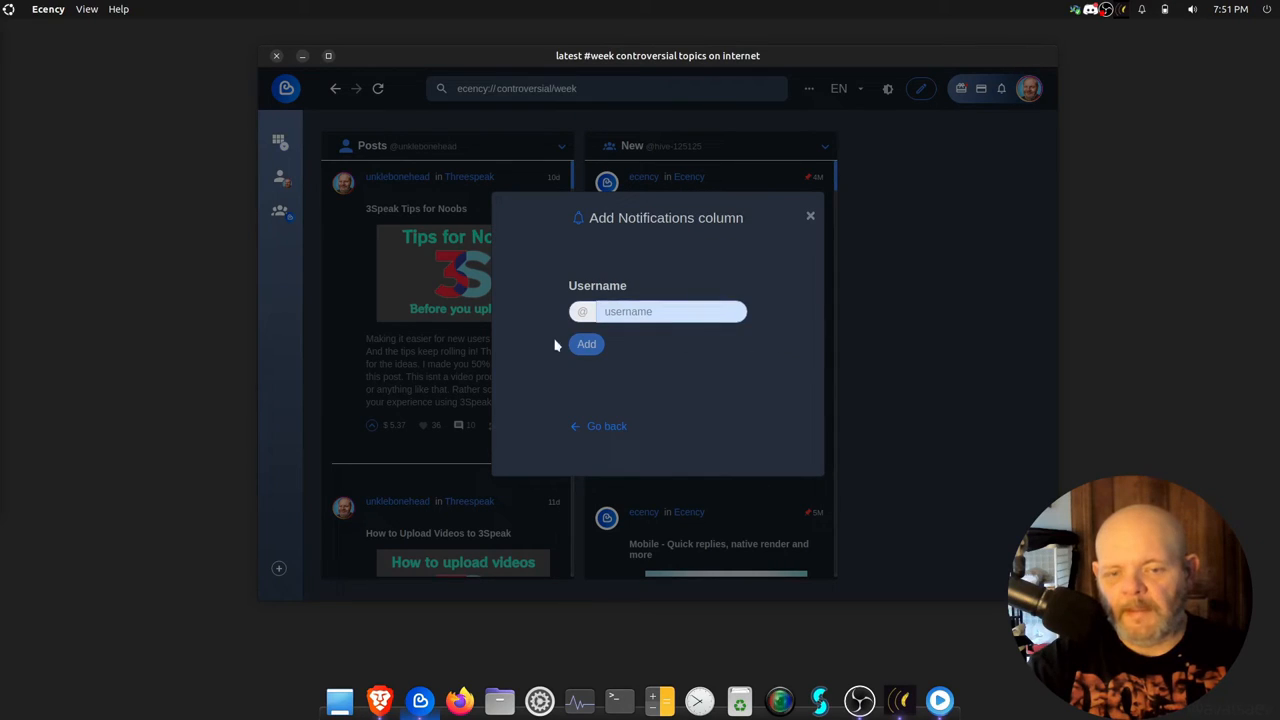
pyautogui.write('unk')
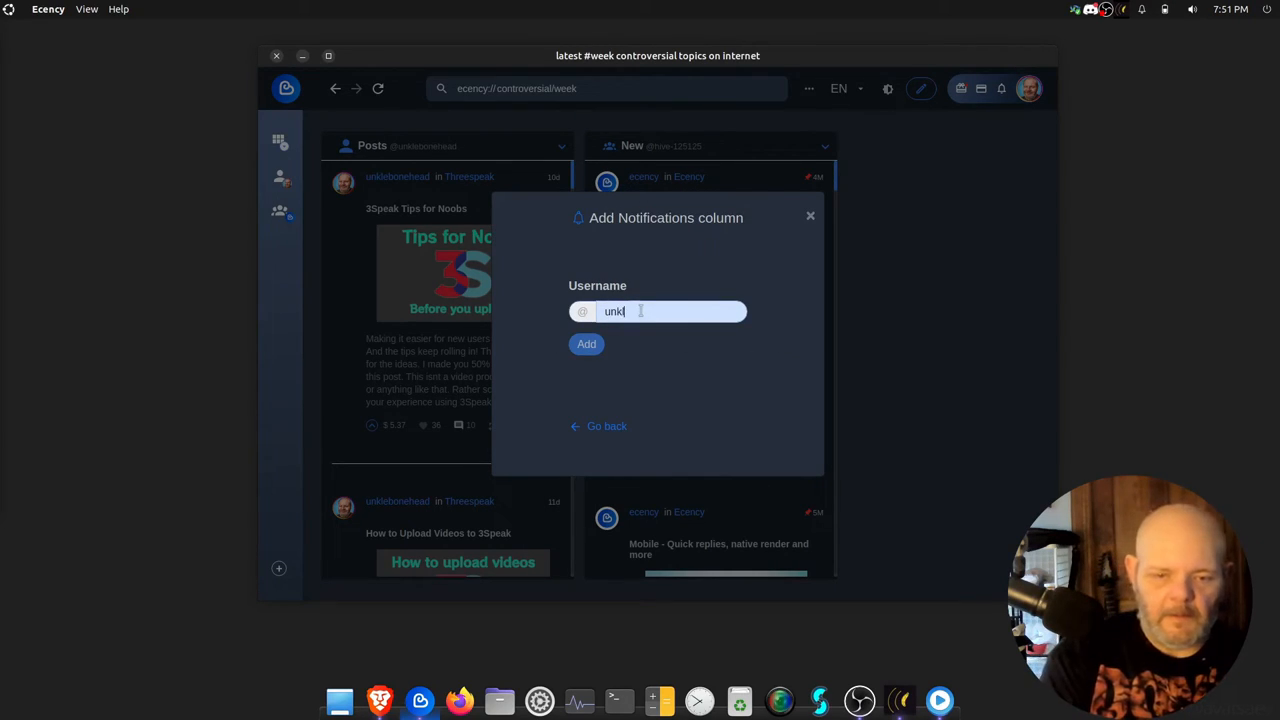
pyautogui.write('le')
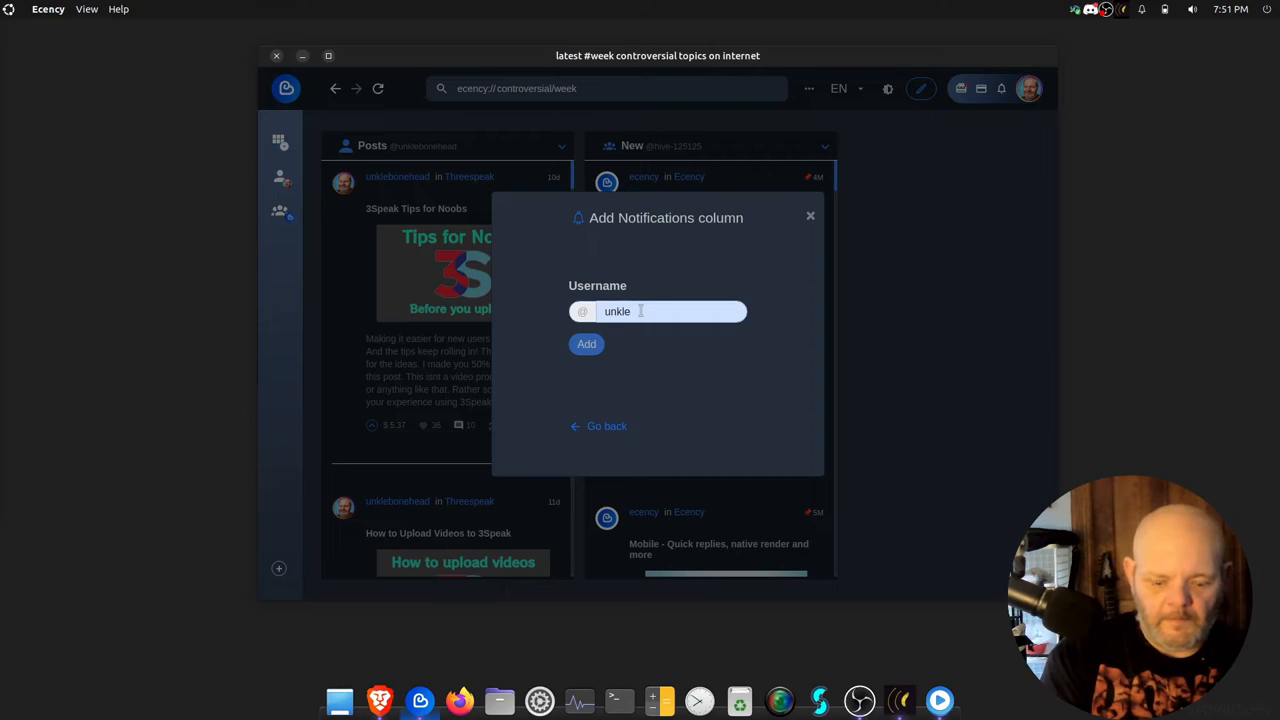
pyautogui.write('nhead')
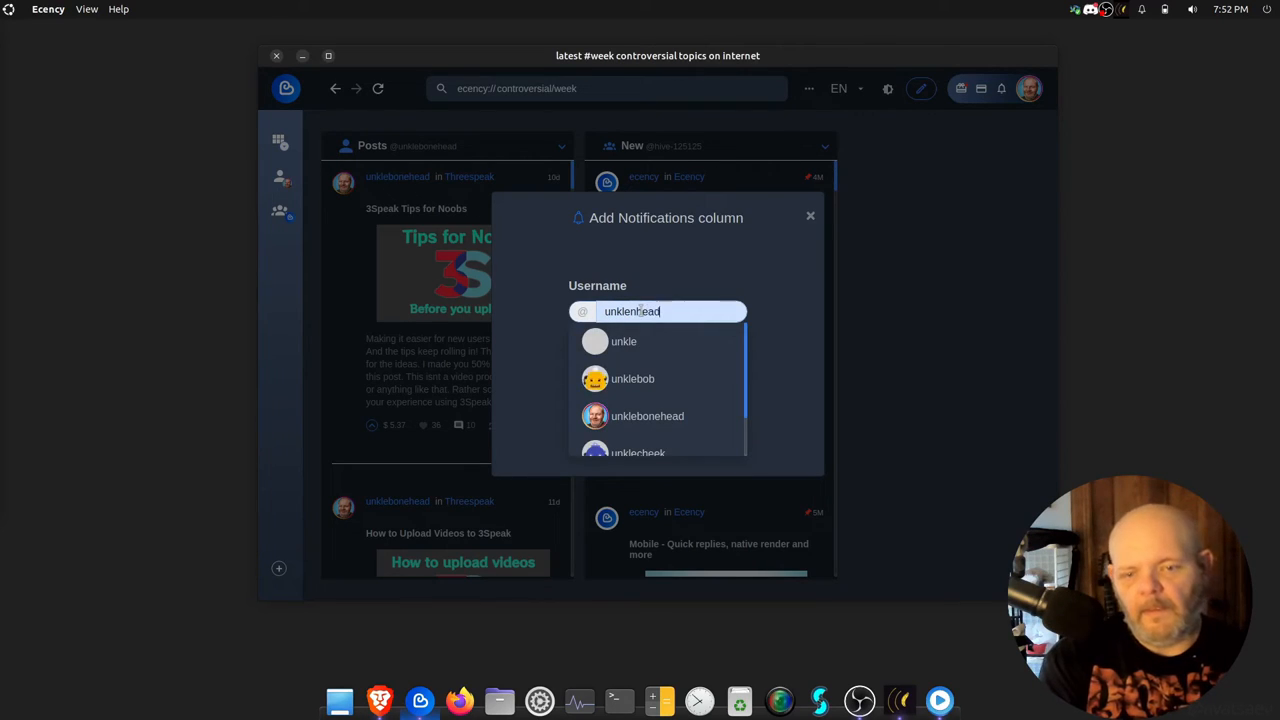
pyautogui.click(628, 417)
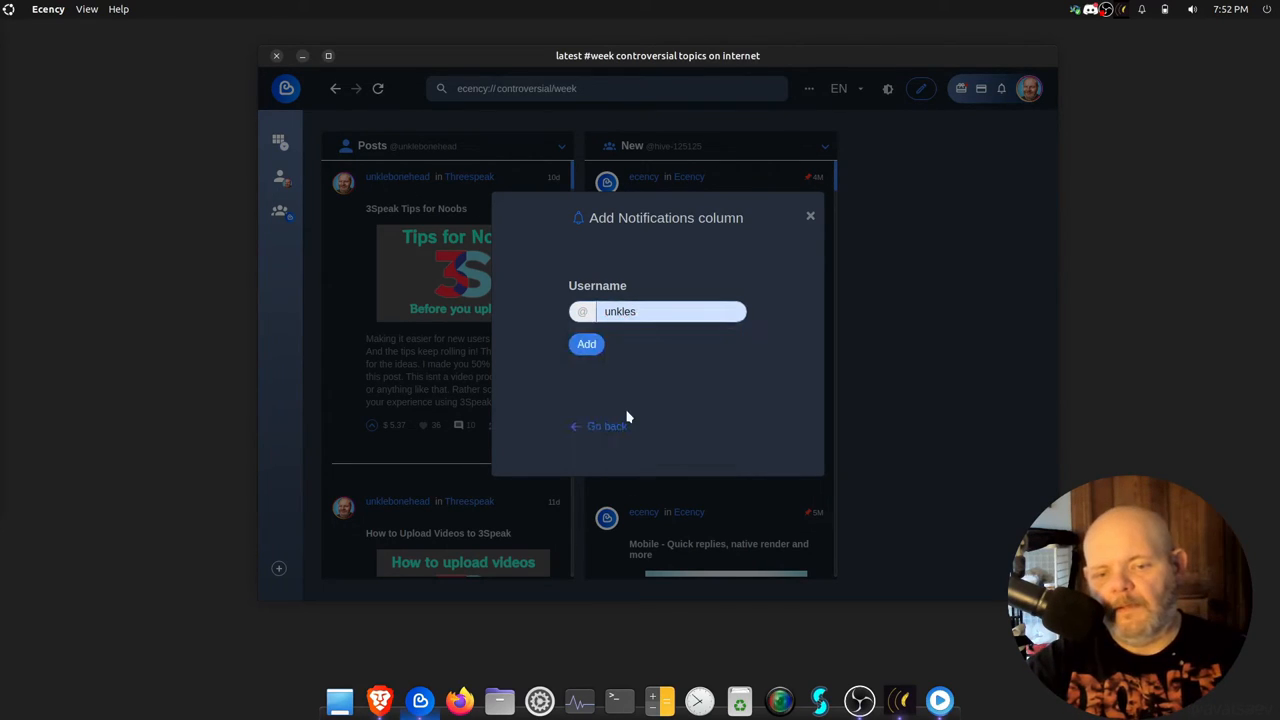
pyautogui.click(671, 311)
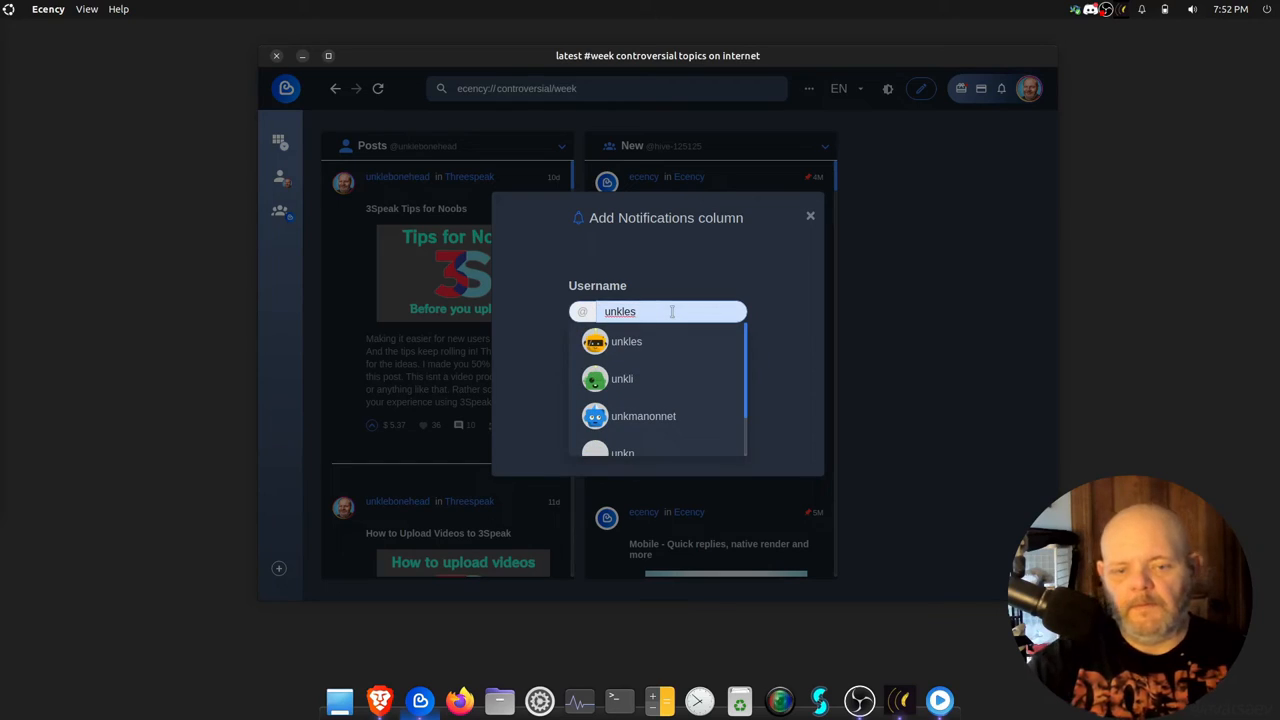
pyautogui.press('BackSpace')
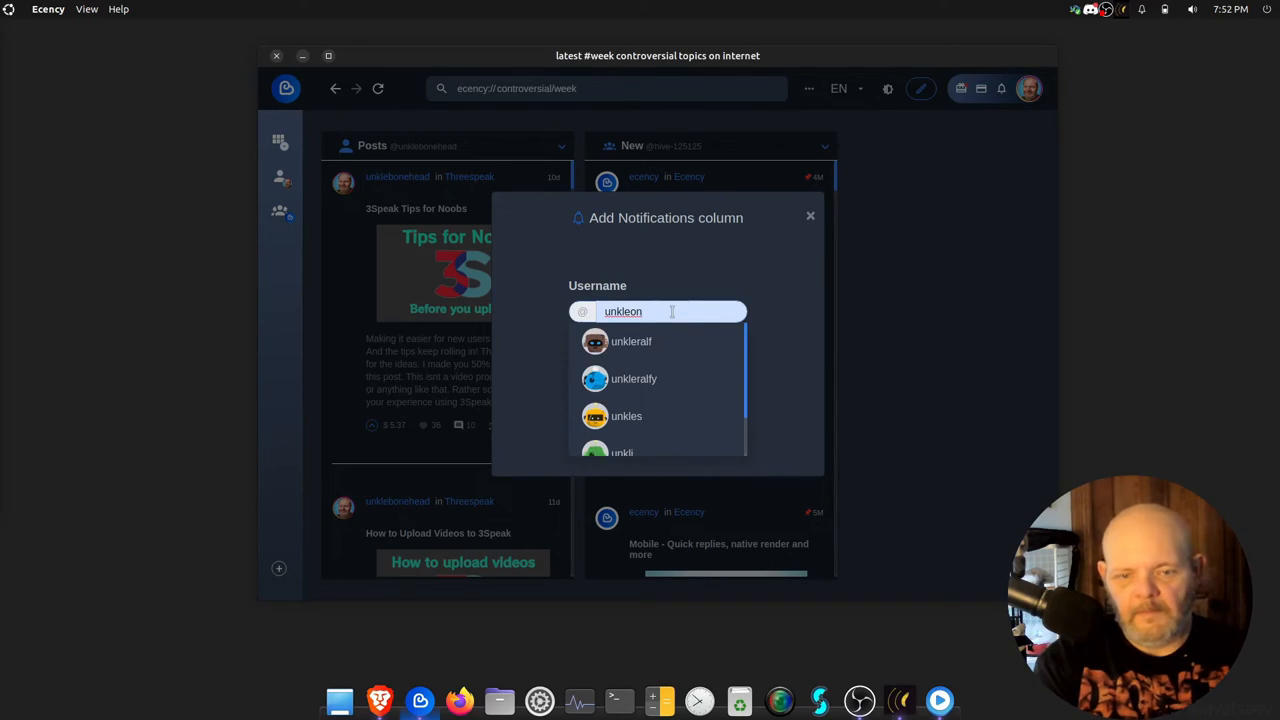
pyautogui.write('on')
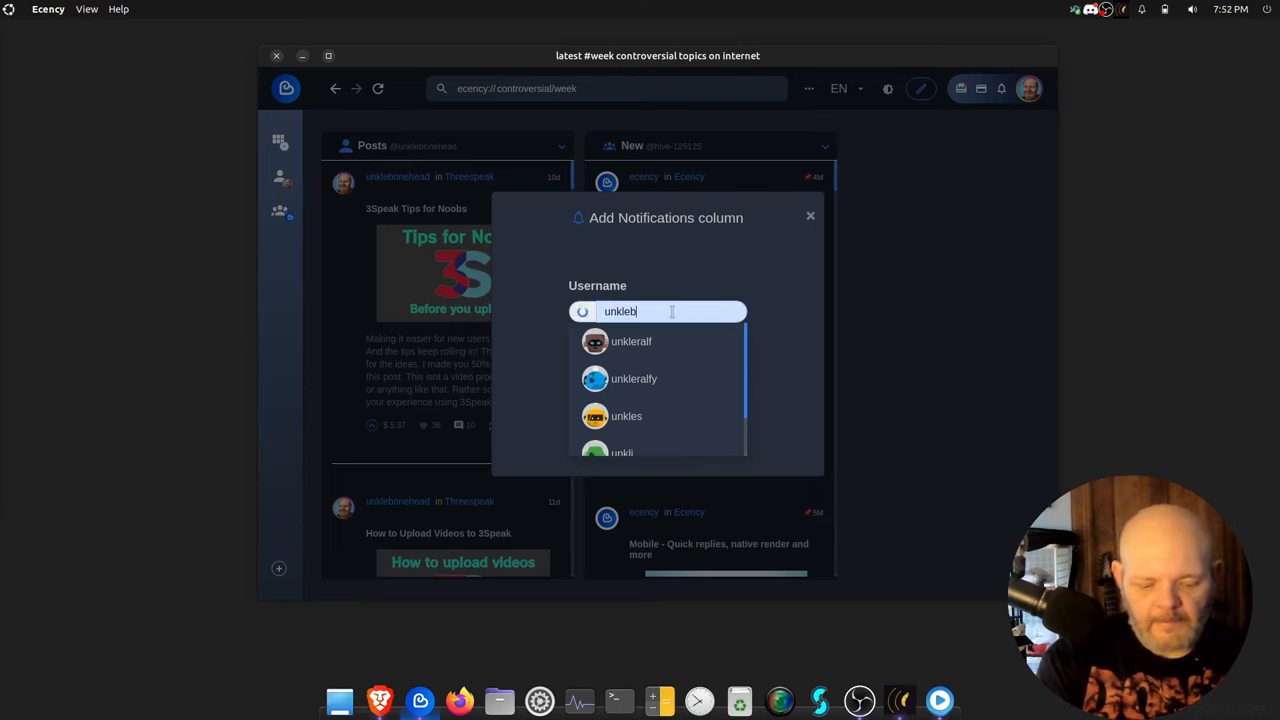
pyautogui.write('ehea')
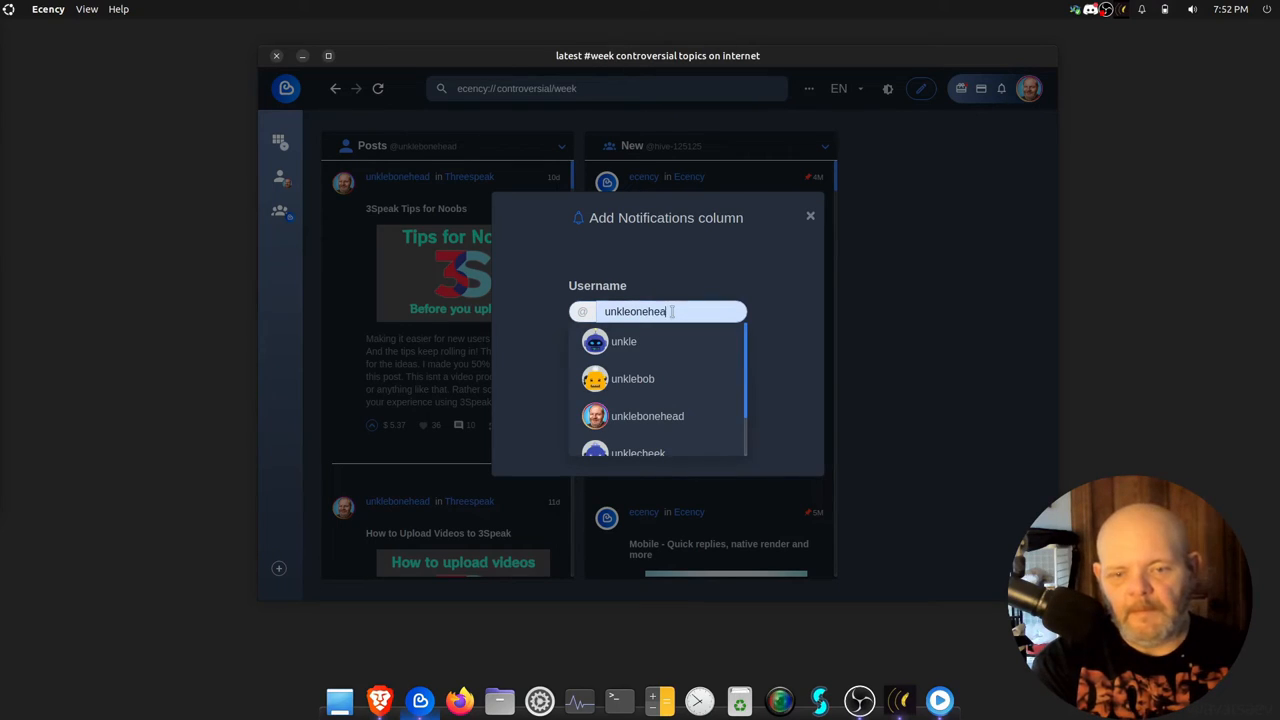
pyautogui.write('d')
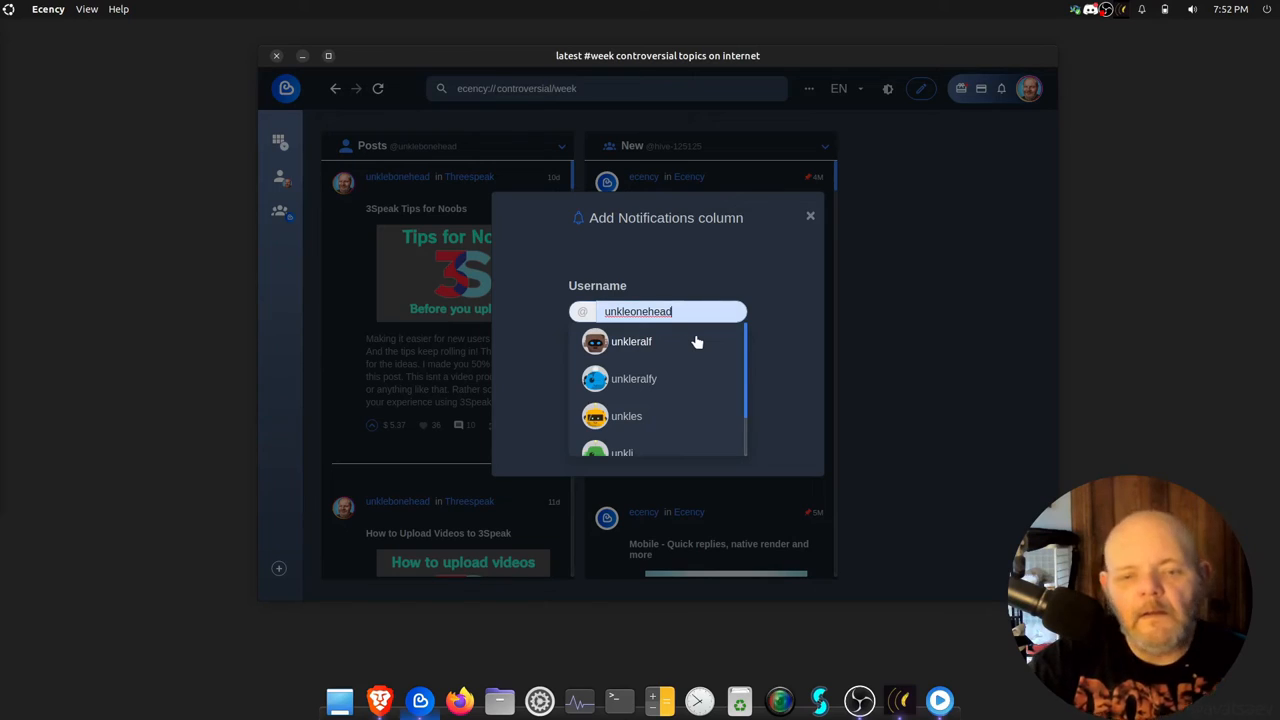
pyautogui.click(632, 312)
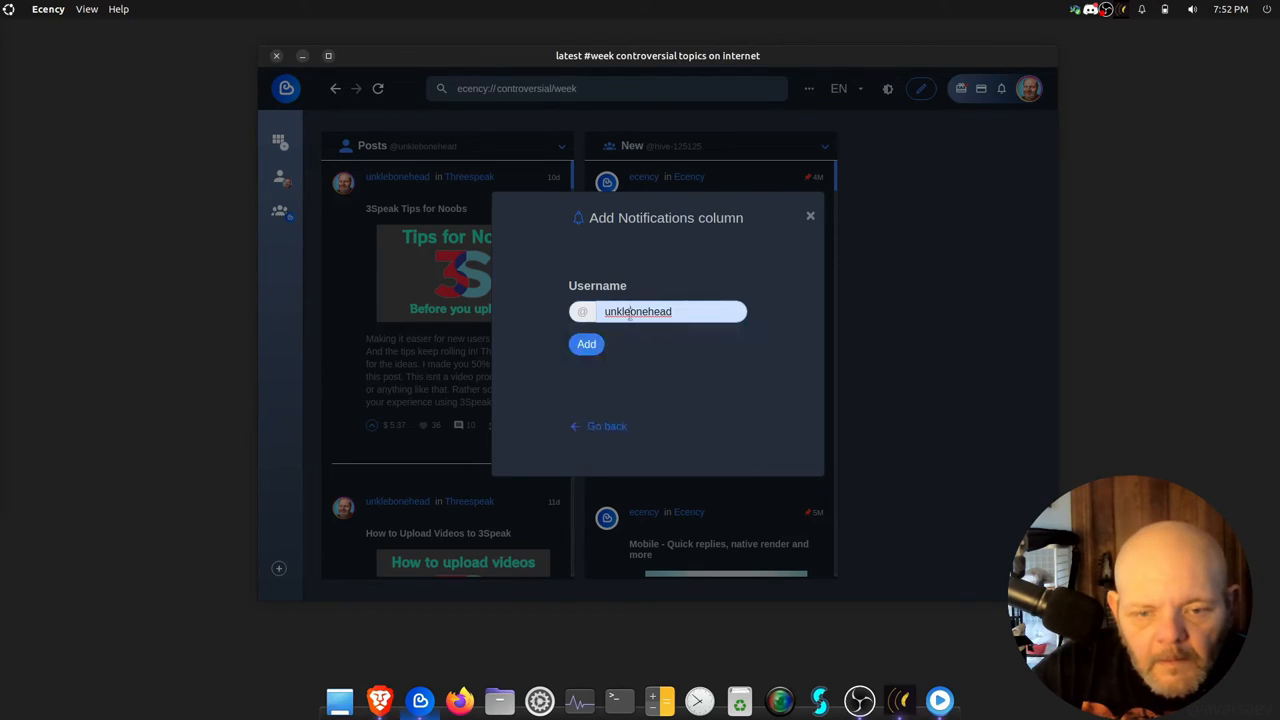
pyautogui.write('bo')
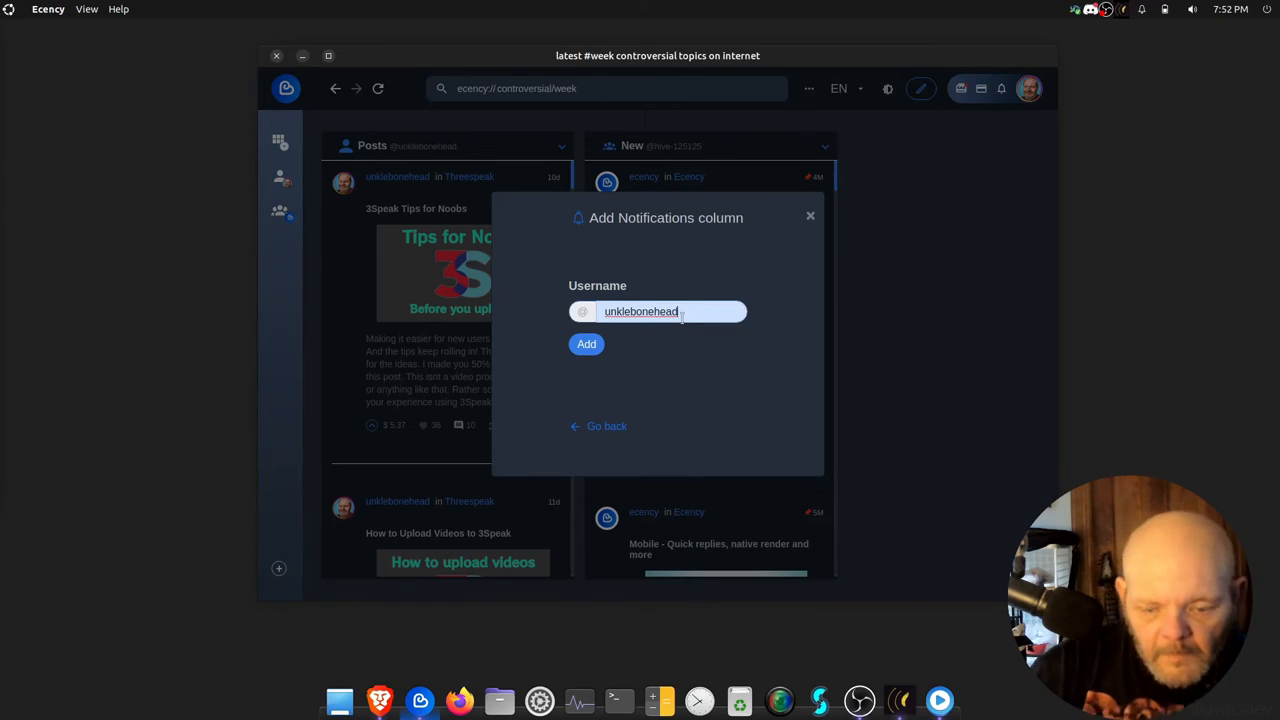
pyautogui.press('BackSpace')
pyautogui.press('BackSpace')
pyautogui.press('BackSpace')
pyautogui.press('BackSpace')
pyautogui.press('BackSpace')
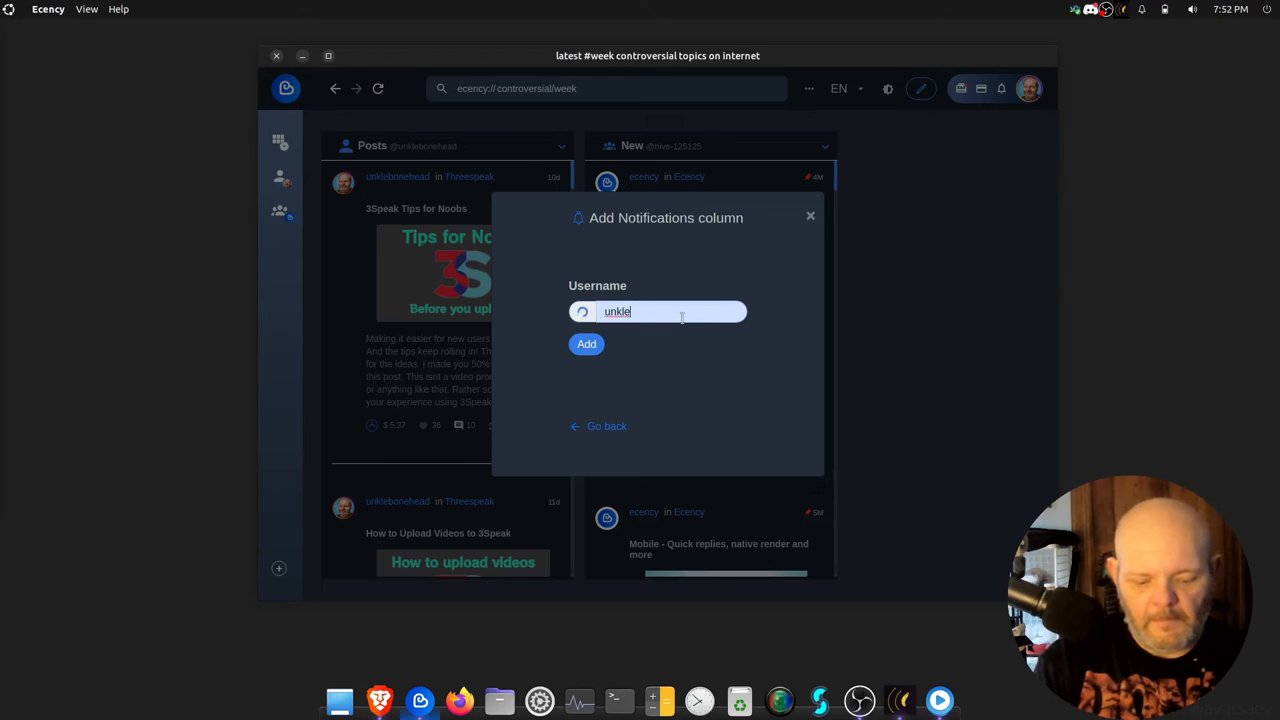
pyautogui.write('boneh')
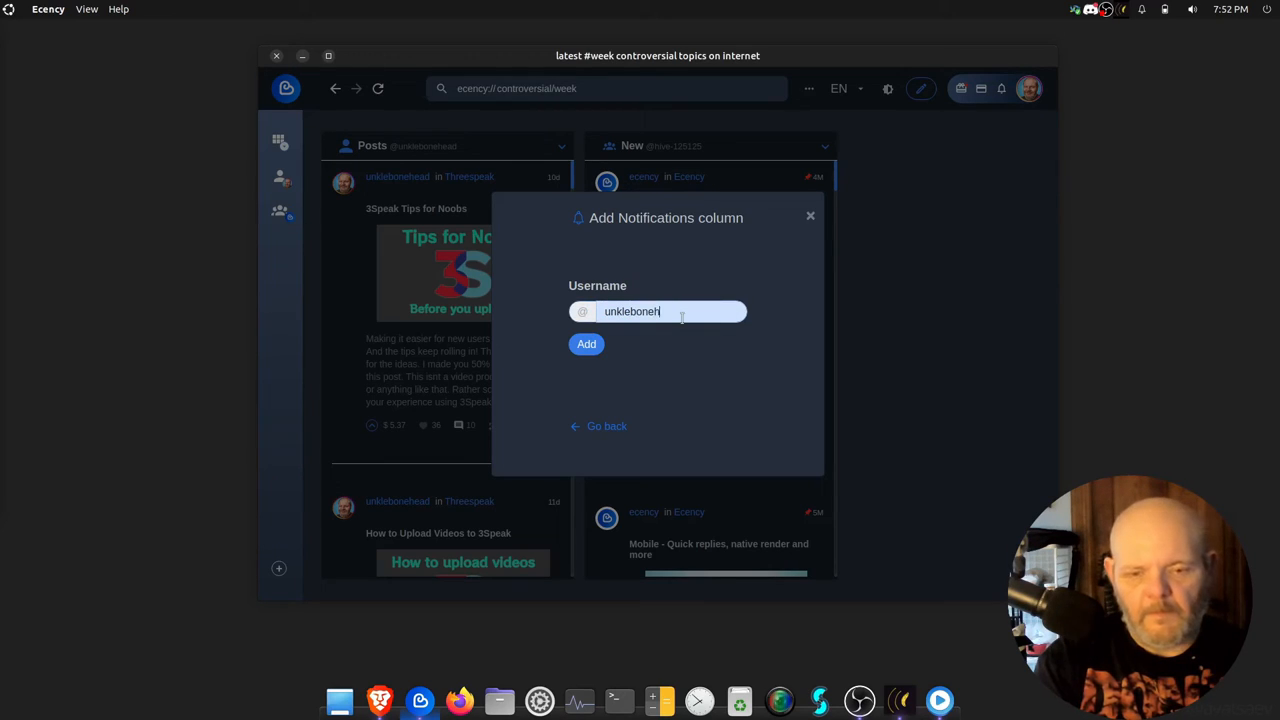
pyautogui.write('ead')
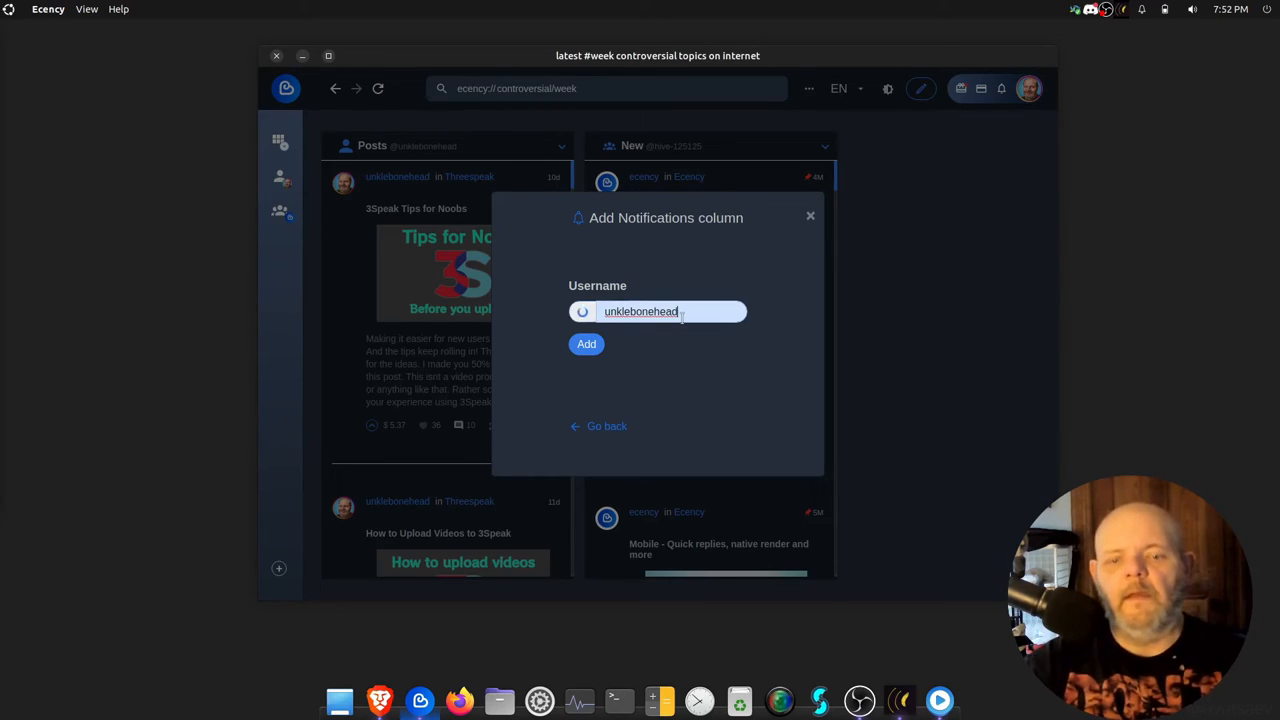
pyautogui.click(587, 344)
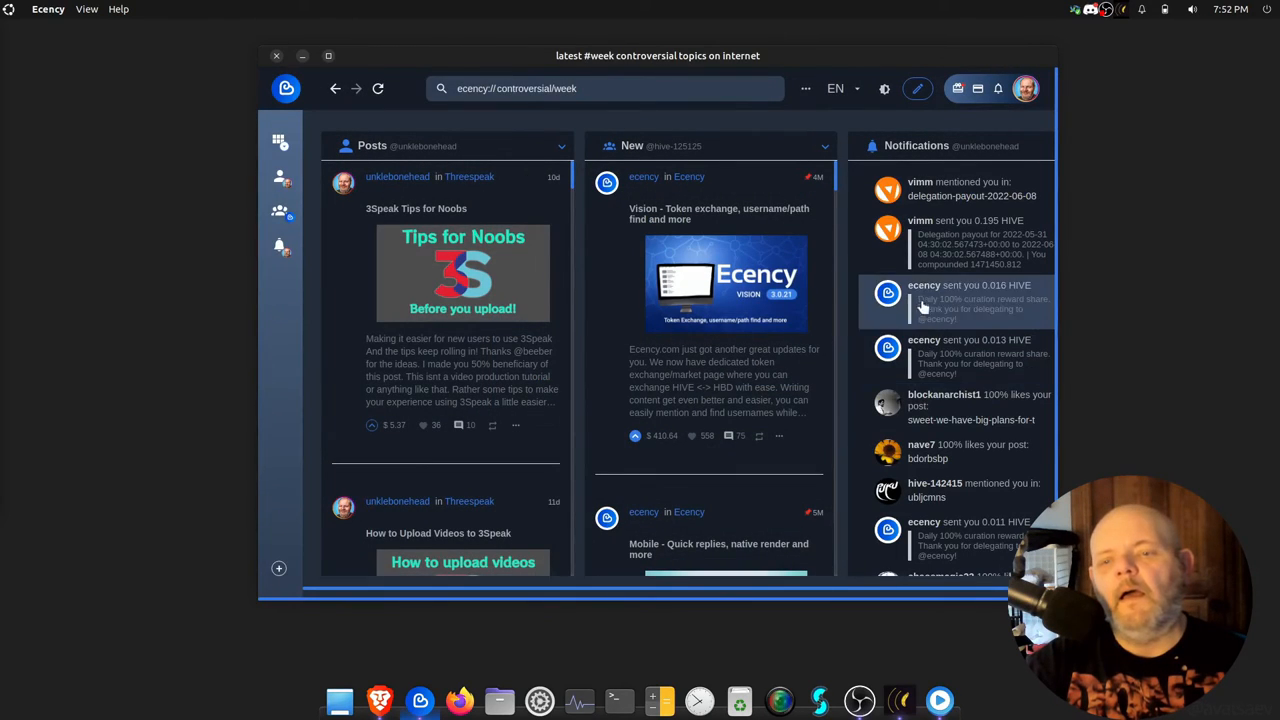
pyautogui.scroll(-1, 963, 259)
pyautogui.scroll(-2, 963, 259)
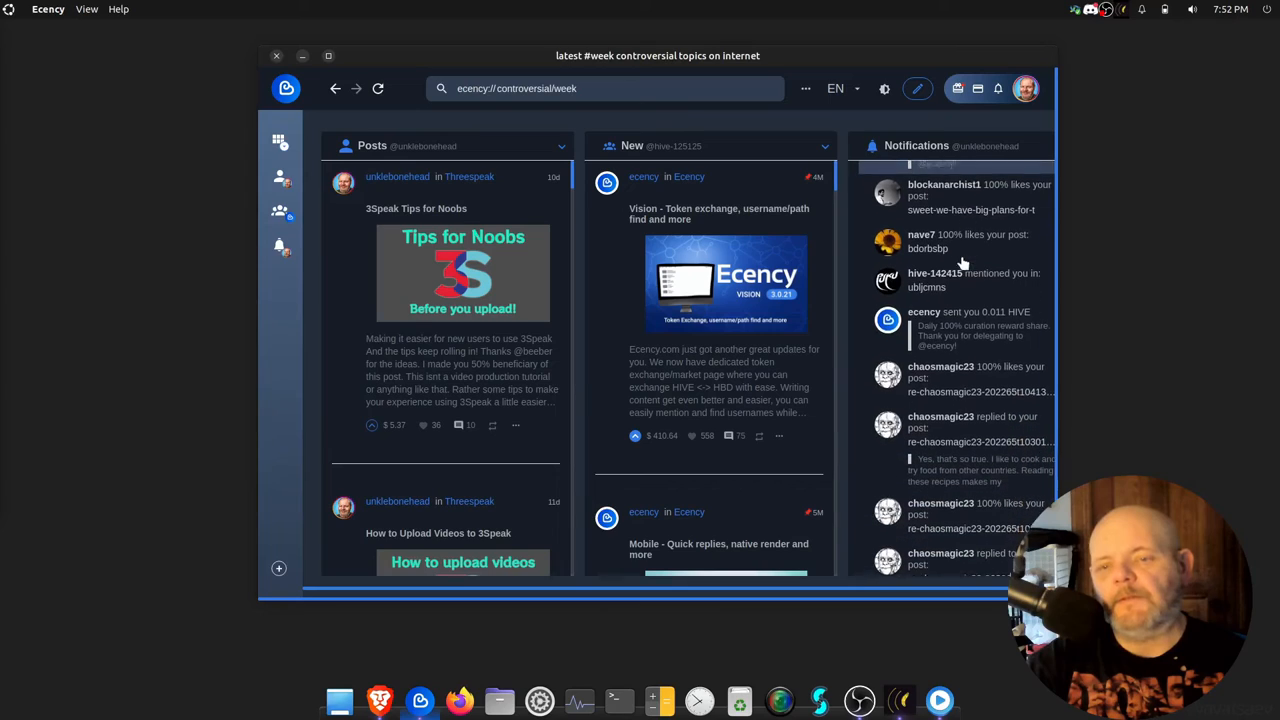
pyautogui.scroll(-2, 963, 260)
pyautogui.scroll(-2, 963, 262)
pyautogui.scroll(-2, 963, 264)
pyautogui.scroll(-1, 963, 266)
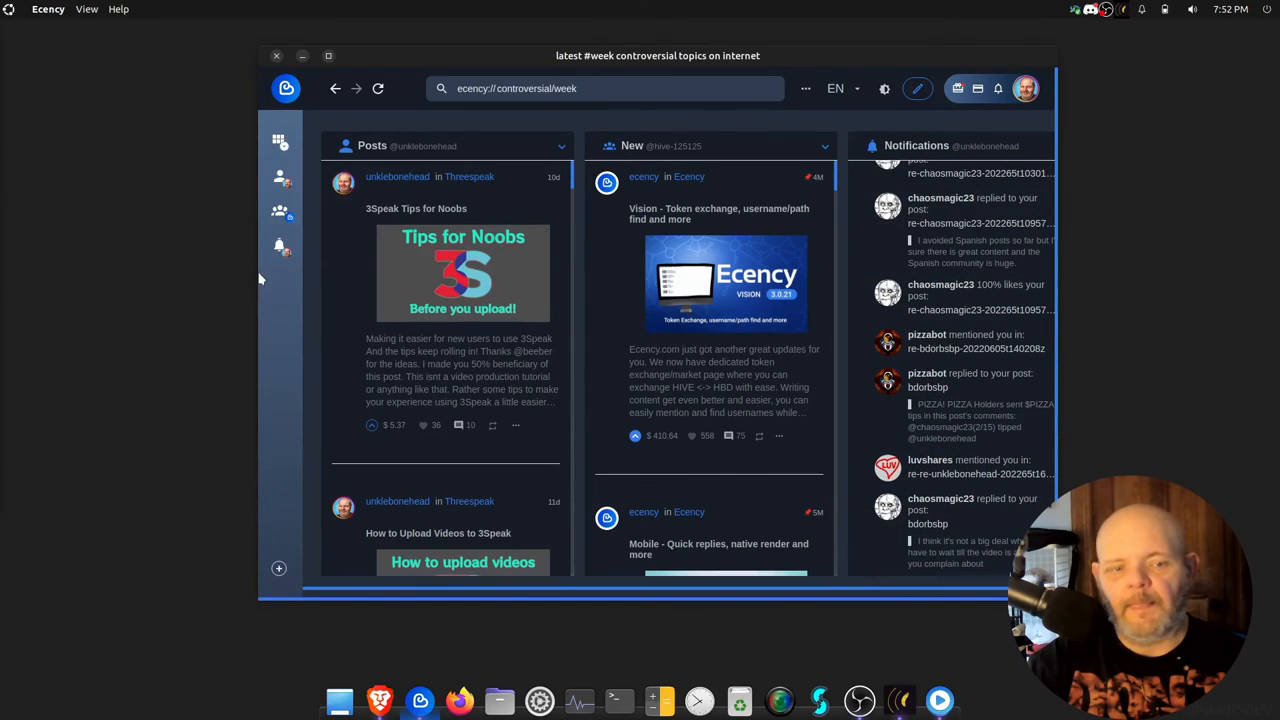
# Step: Widen the app window to fit all three columns and glance at the bell notifications panel
pyautogui.moveTo(259, 274); pyautogui.dragTo(188, 289)
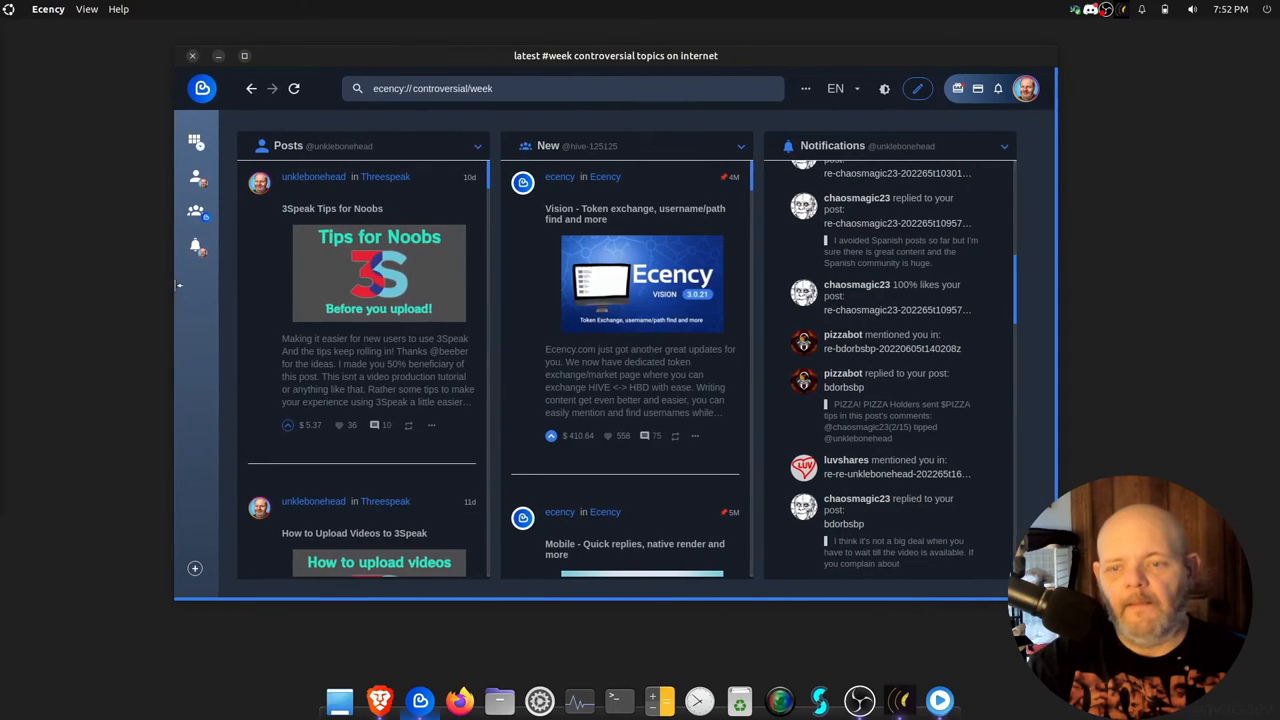
pyautogui.click(995, 92)
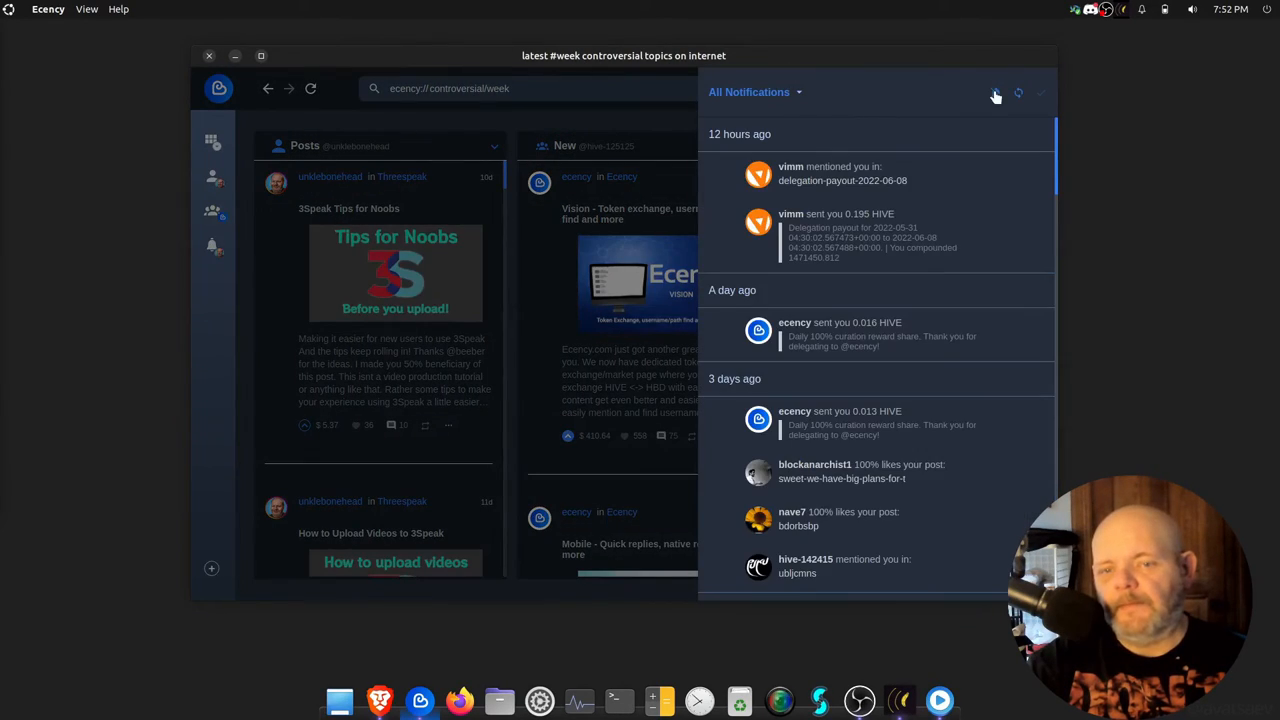
pyautogui.click(700, 108)
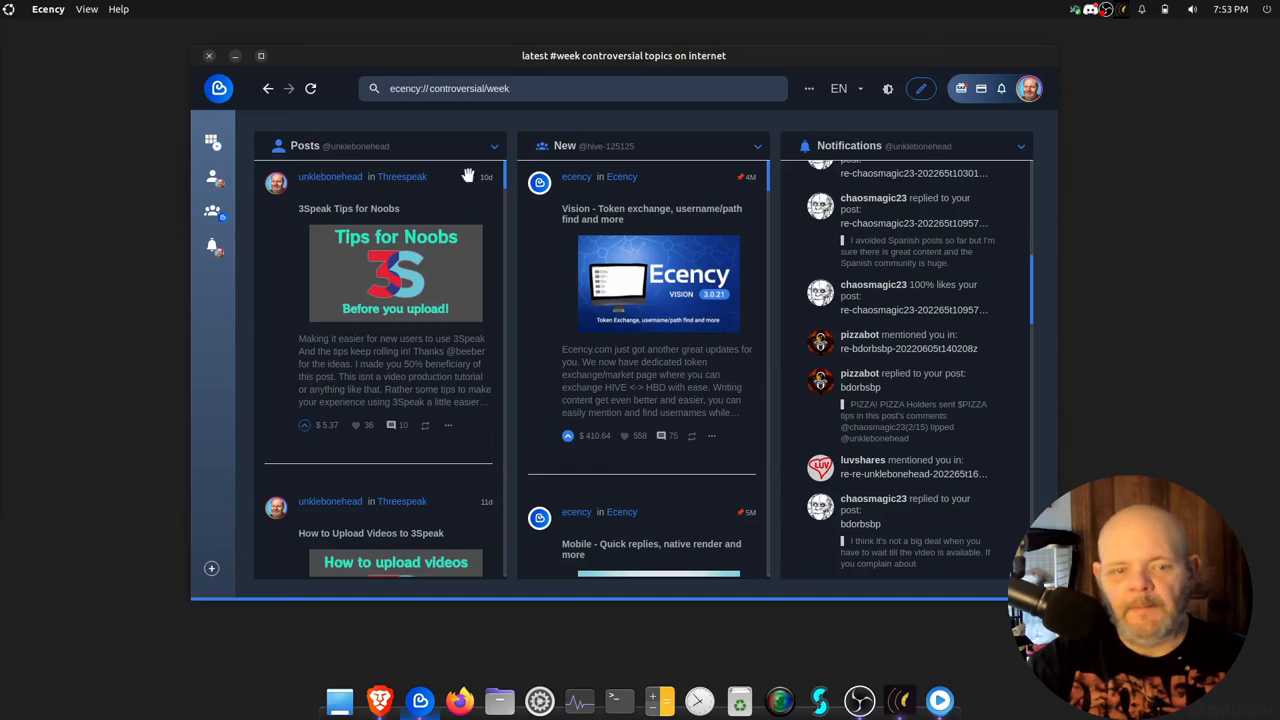
pyautogui.click(212, 148)
# Step: Switch from the deck back to the Grid layout and show the Friends feed
pyautogui.click(240, 178)
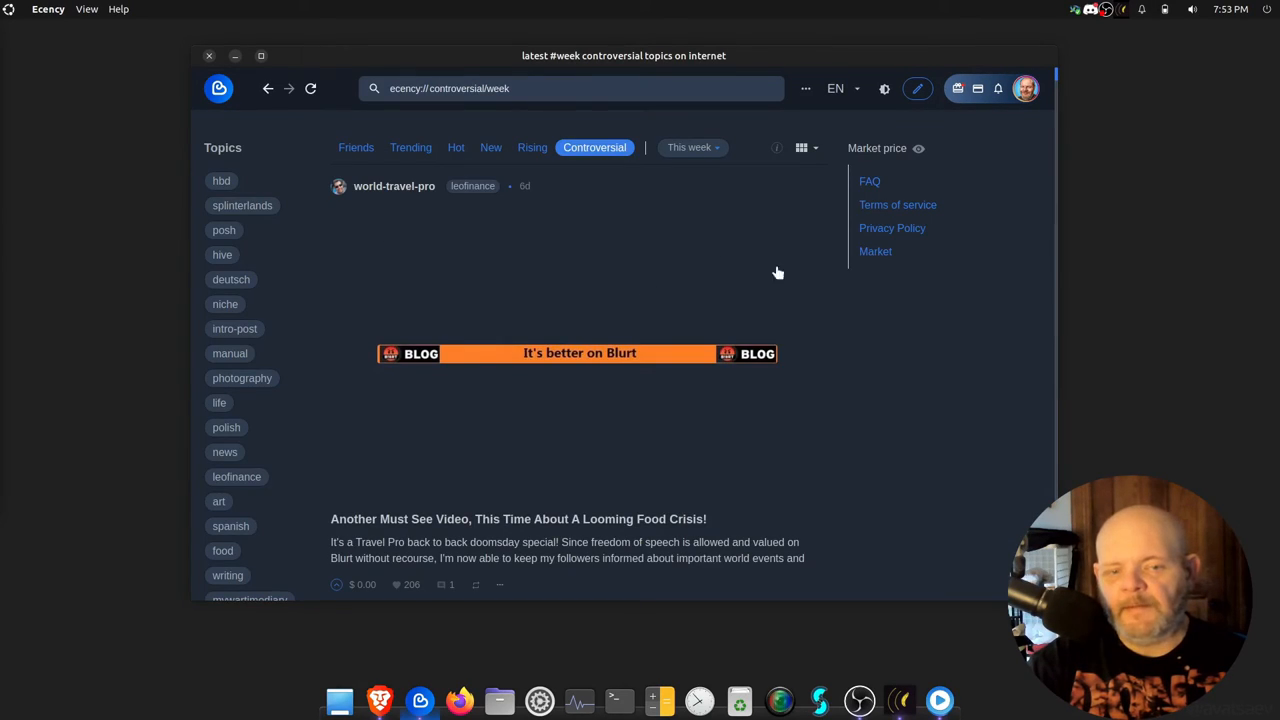
pyautogui.click(350, 150)
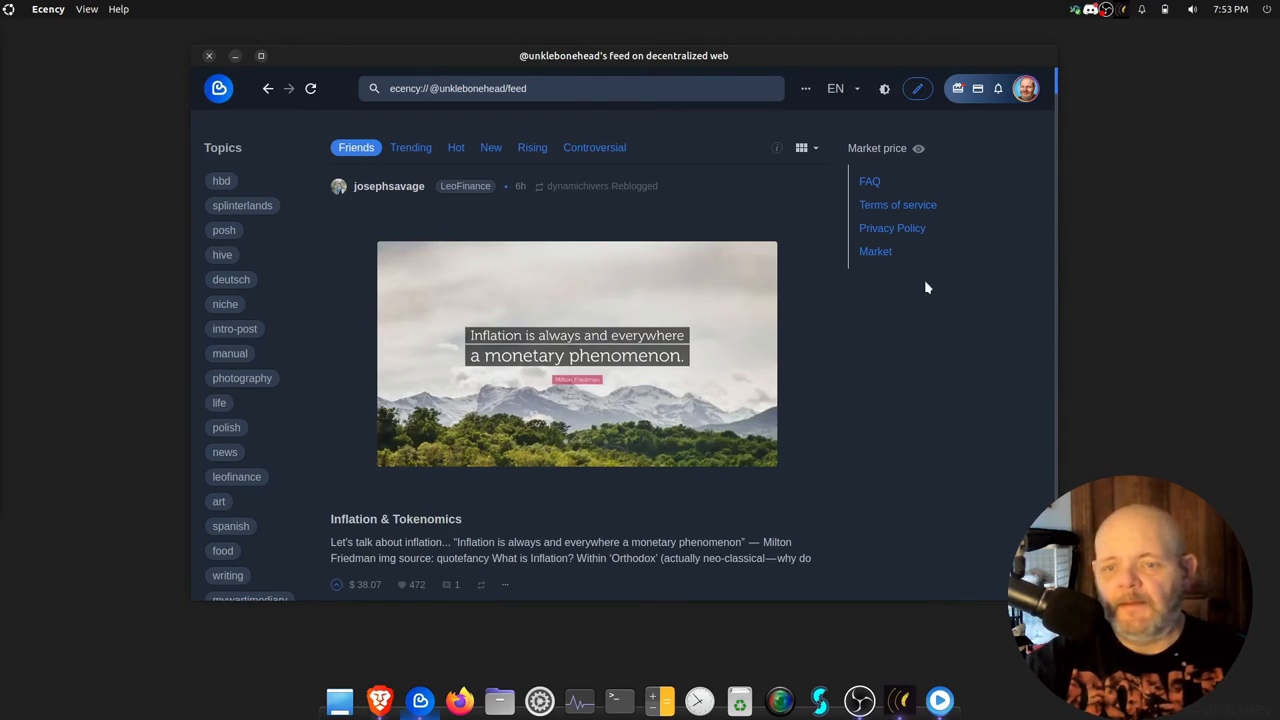
pyautogui.click(235, 57)
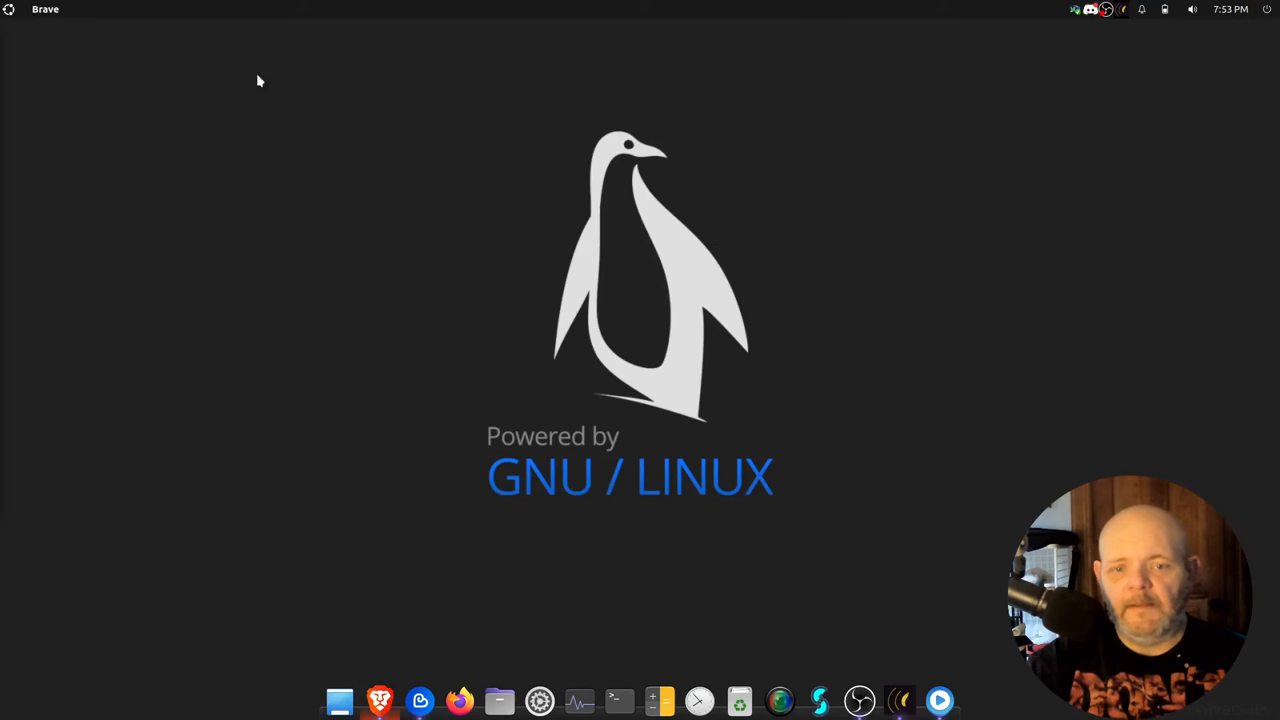
pyautogui.click(420, 700)
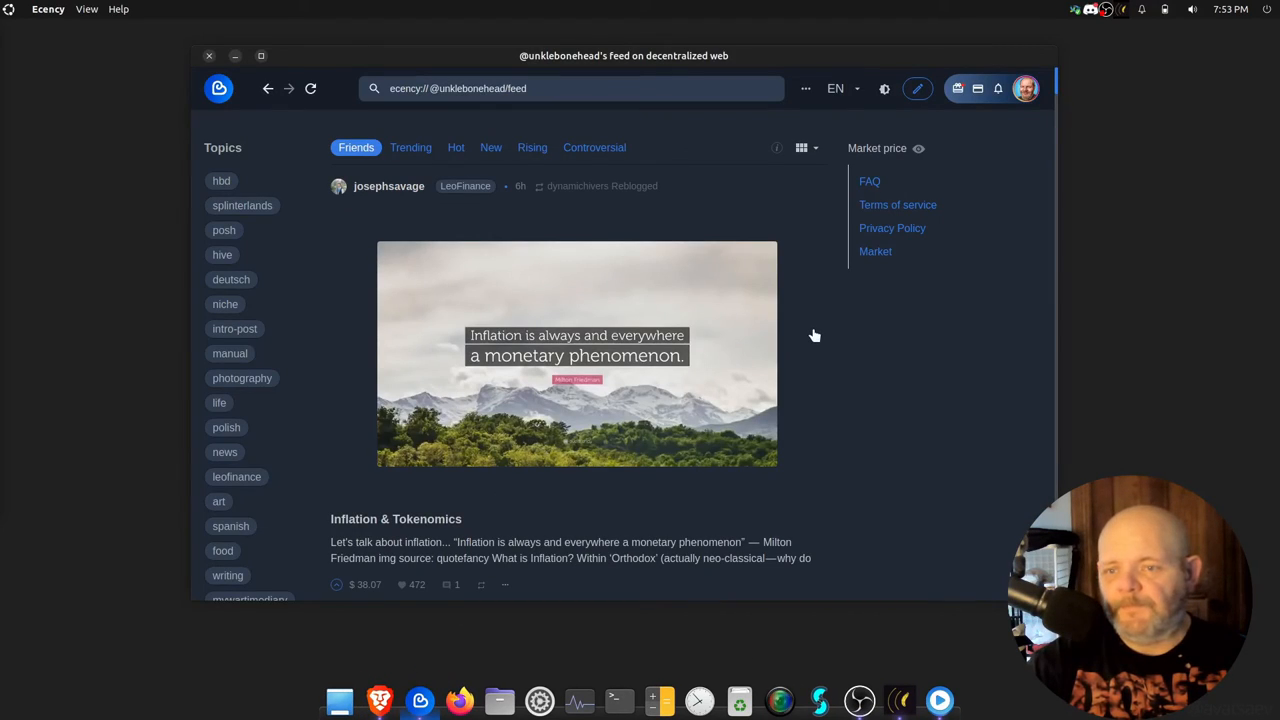